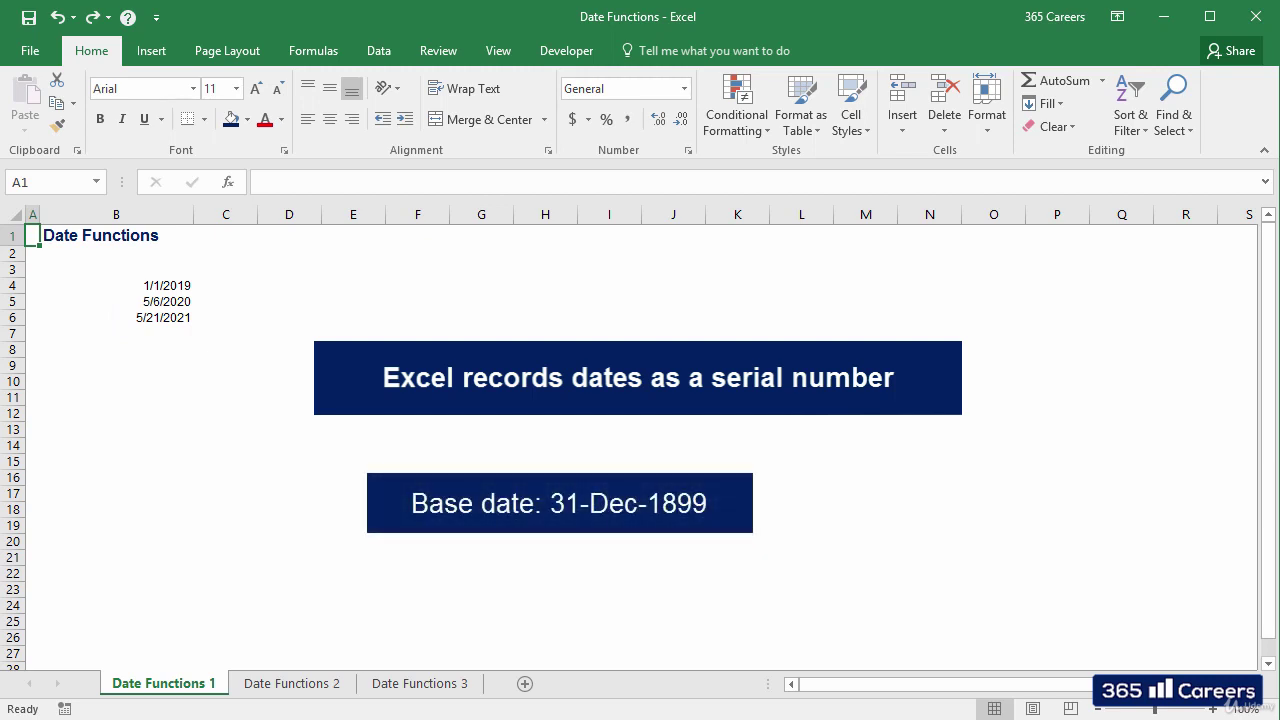
Show the date in B4 as its serial number using the General format, and undo the formatting
key("Right")
key("Down")
key("Down")
key("Down")
key("ctrl+shift+asciitilde")
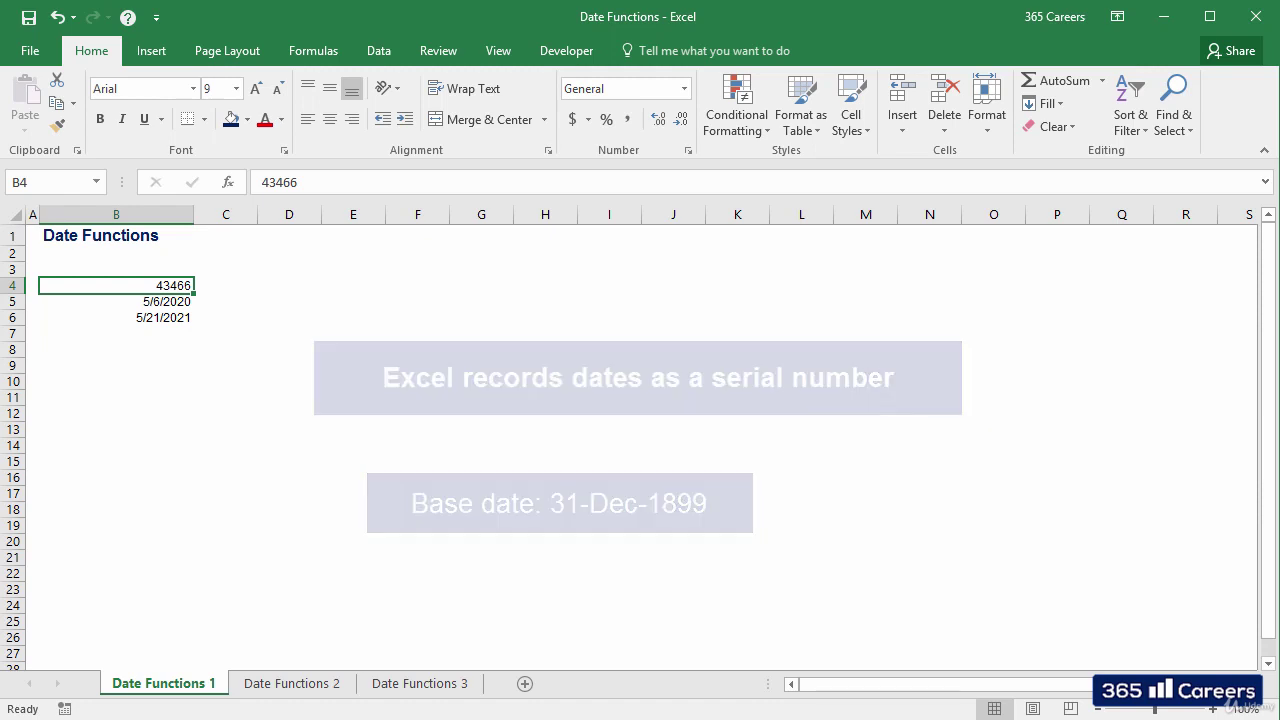
key("ctrl+z")
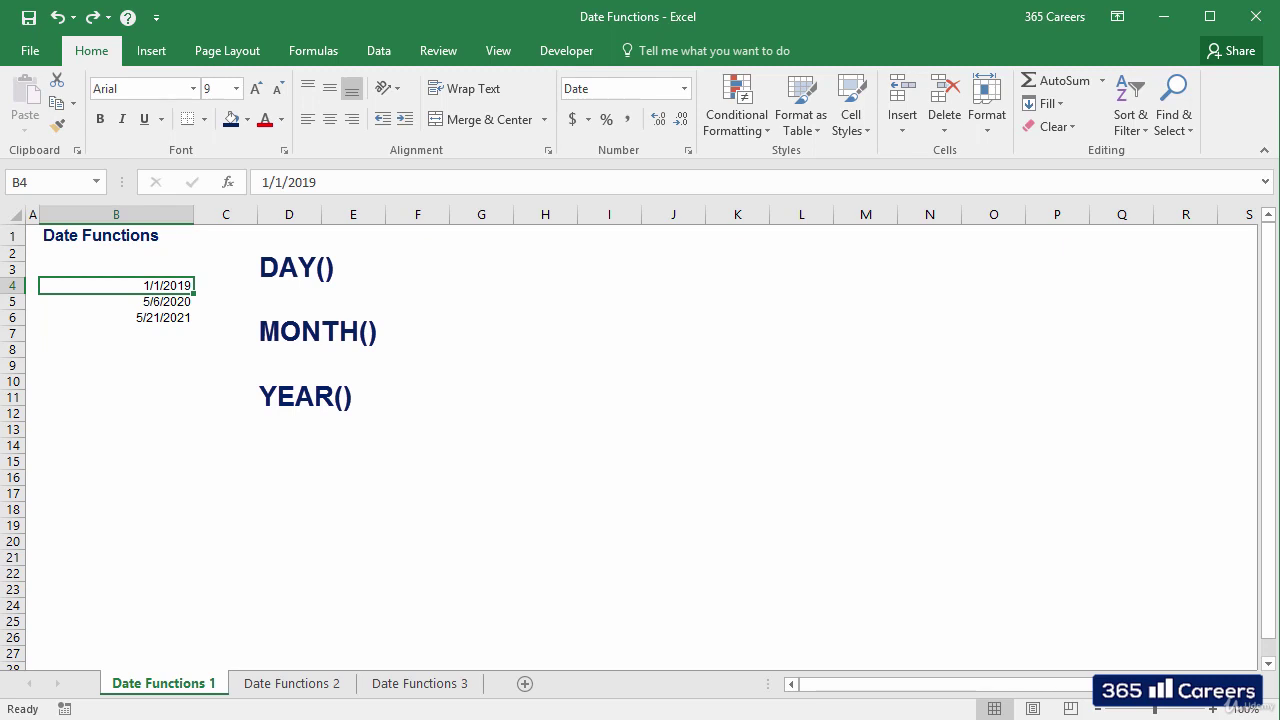
Extract the day from the date in B4 into C4 with the DAY function
key("Right")
type("=day")
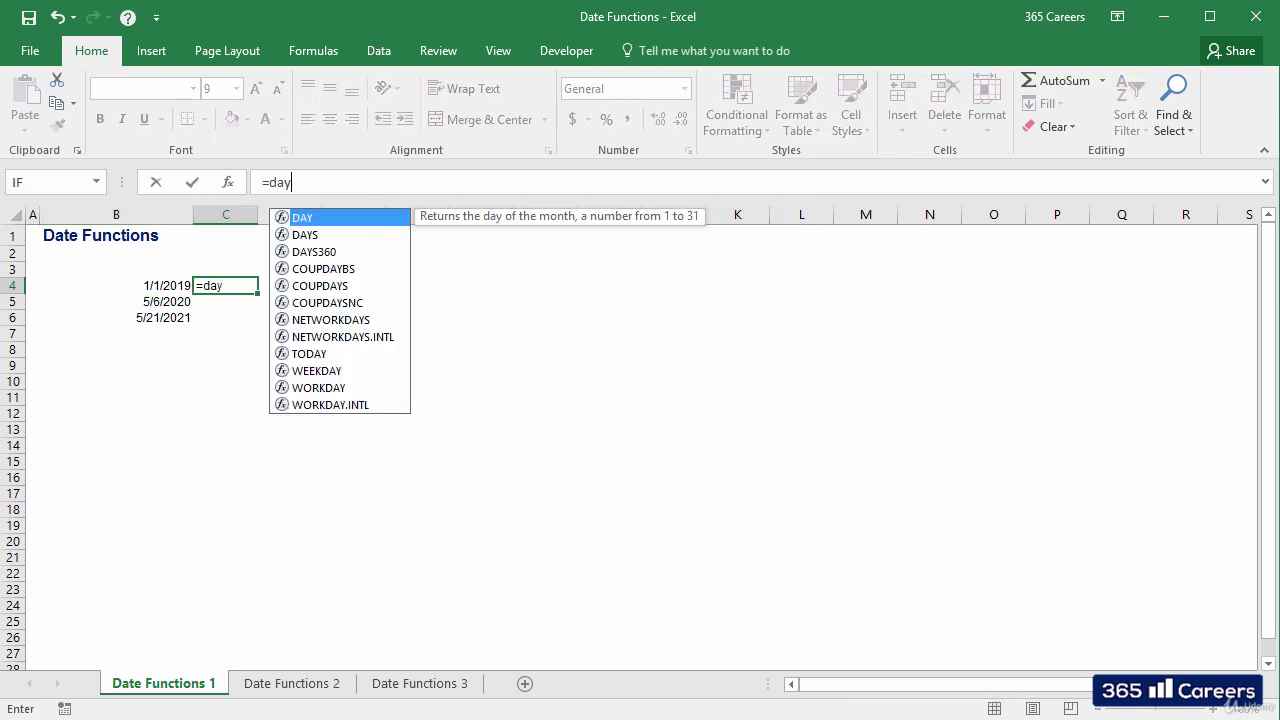
key("Tab")
key("Left")
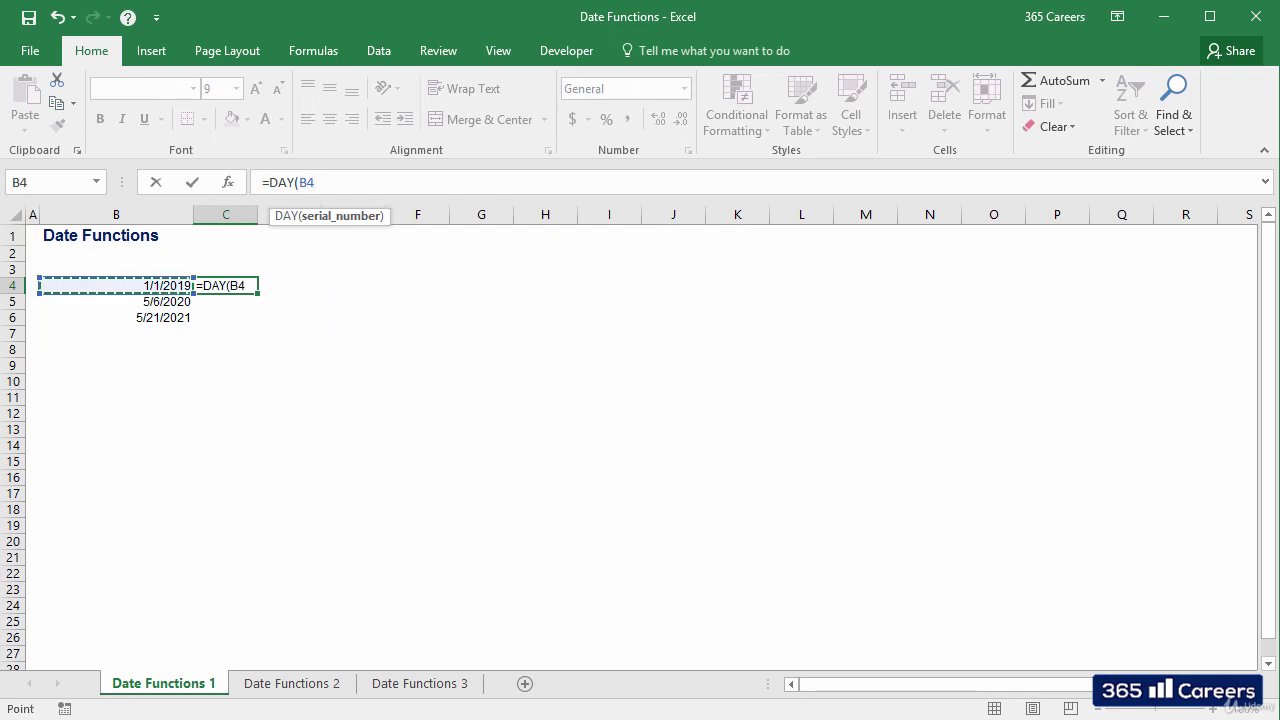
key("ctrl+Return")
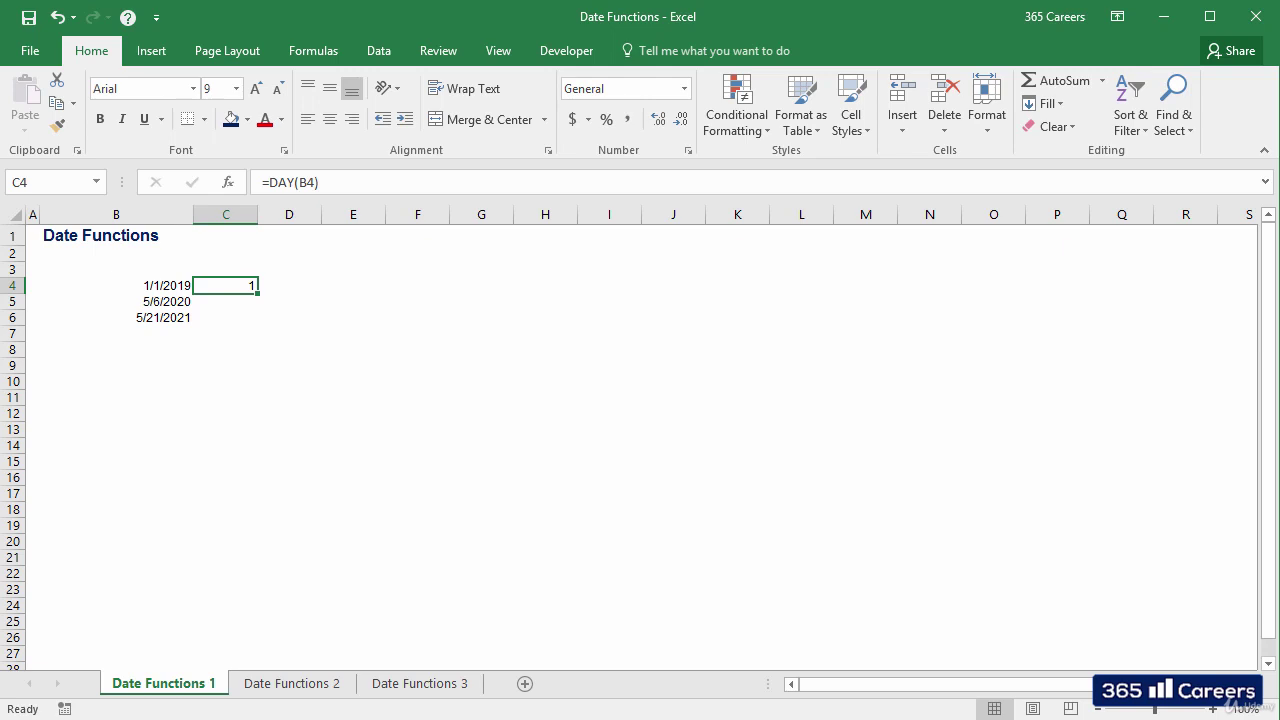
Extract the month from the date in B5 into C5 with the MONTH function
left_click(225, 302)
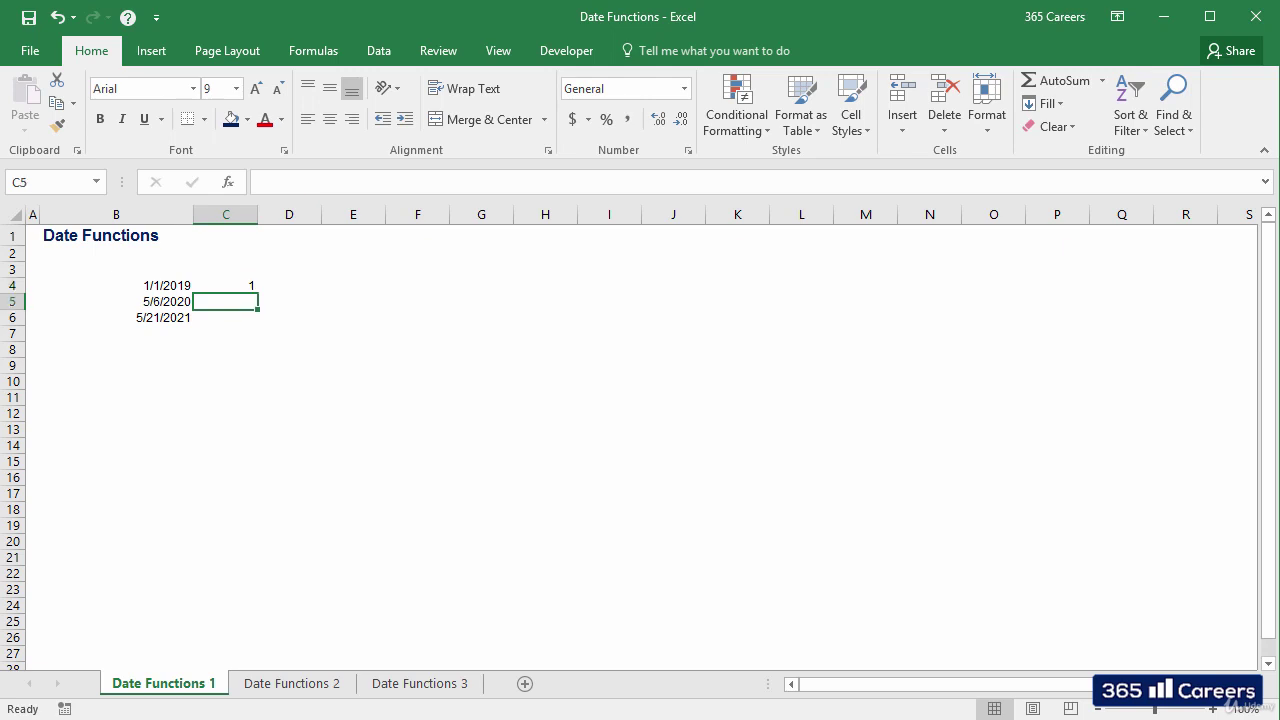
type("=month")
key("Tab")
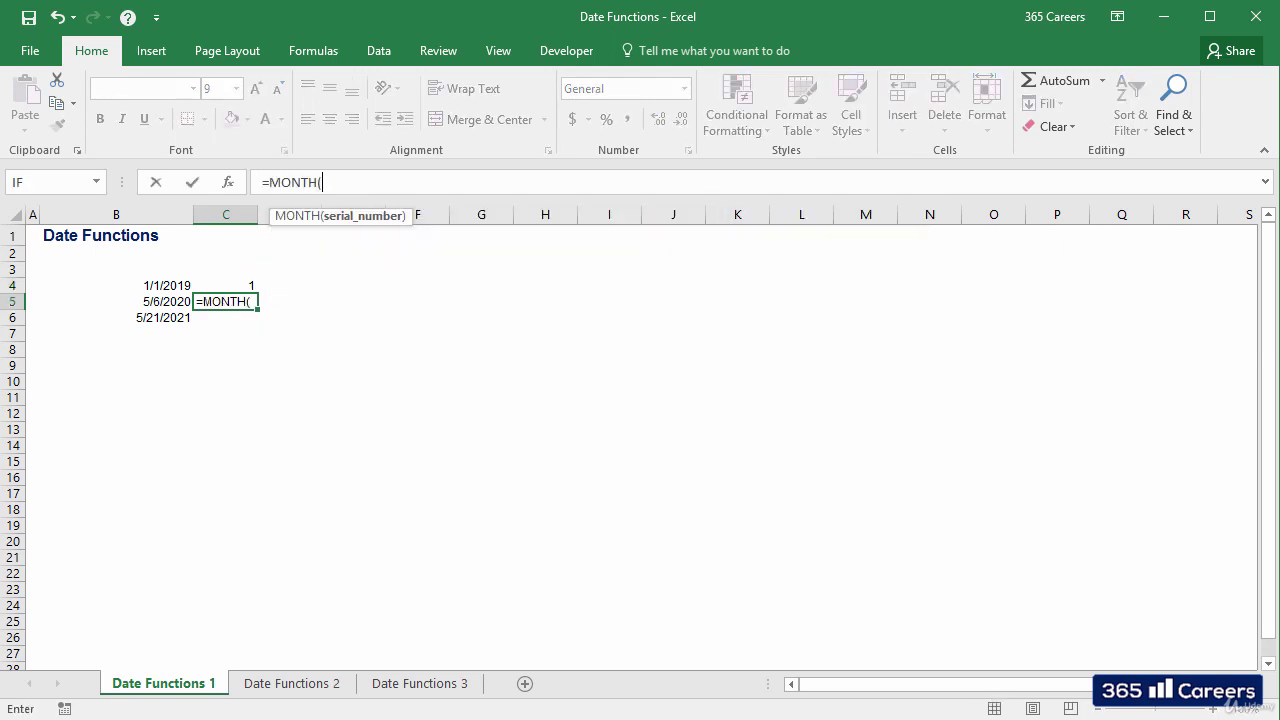
left_click(116, 302)
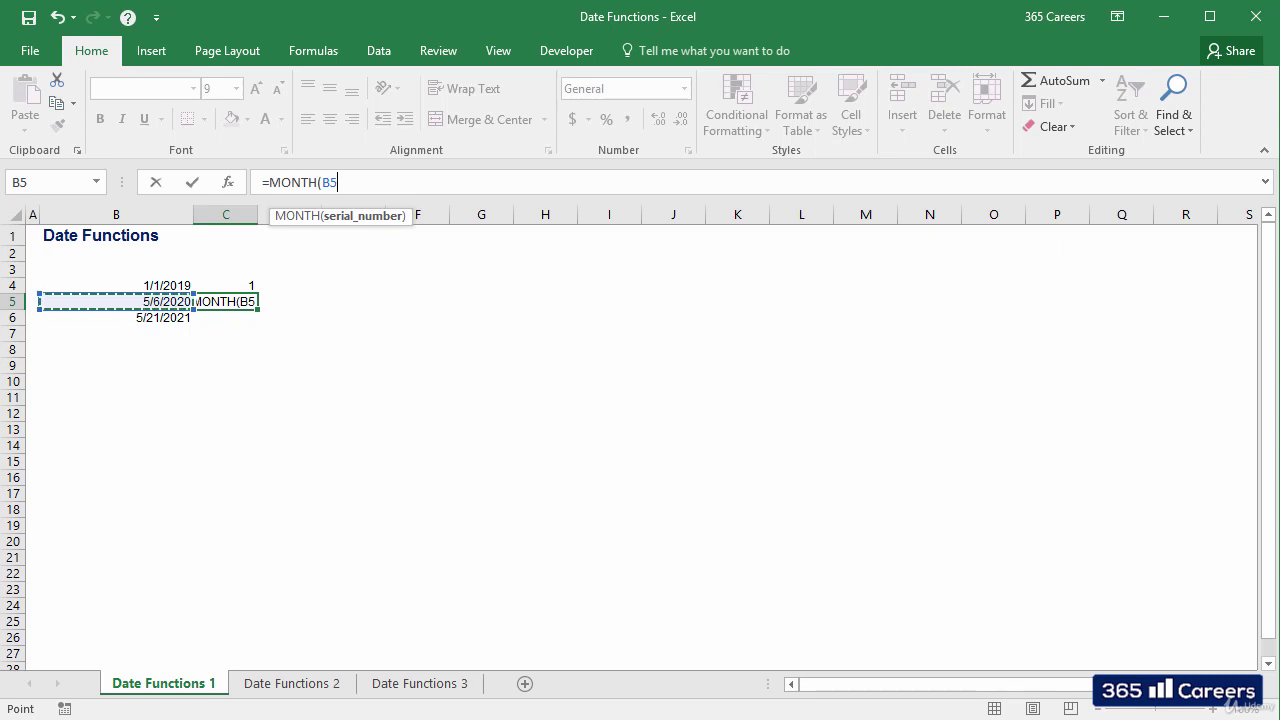
type(")")
key("ctrl+Return")
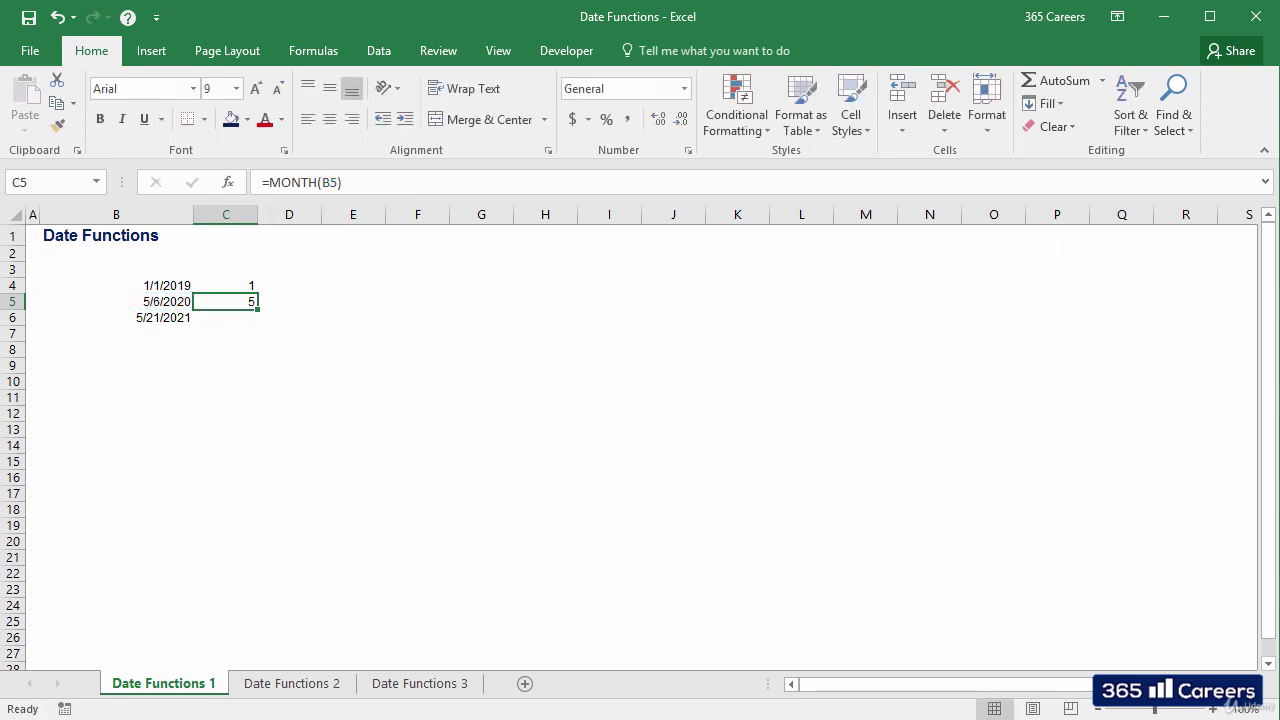
Extract the year from the date in B6 into C6 with the YEAR function
key("Down")
type("=year")
key("Tab")
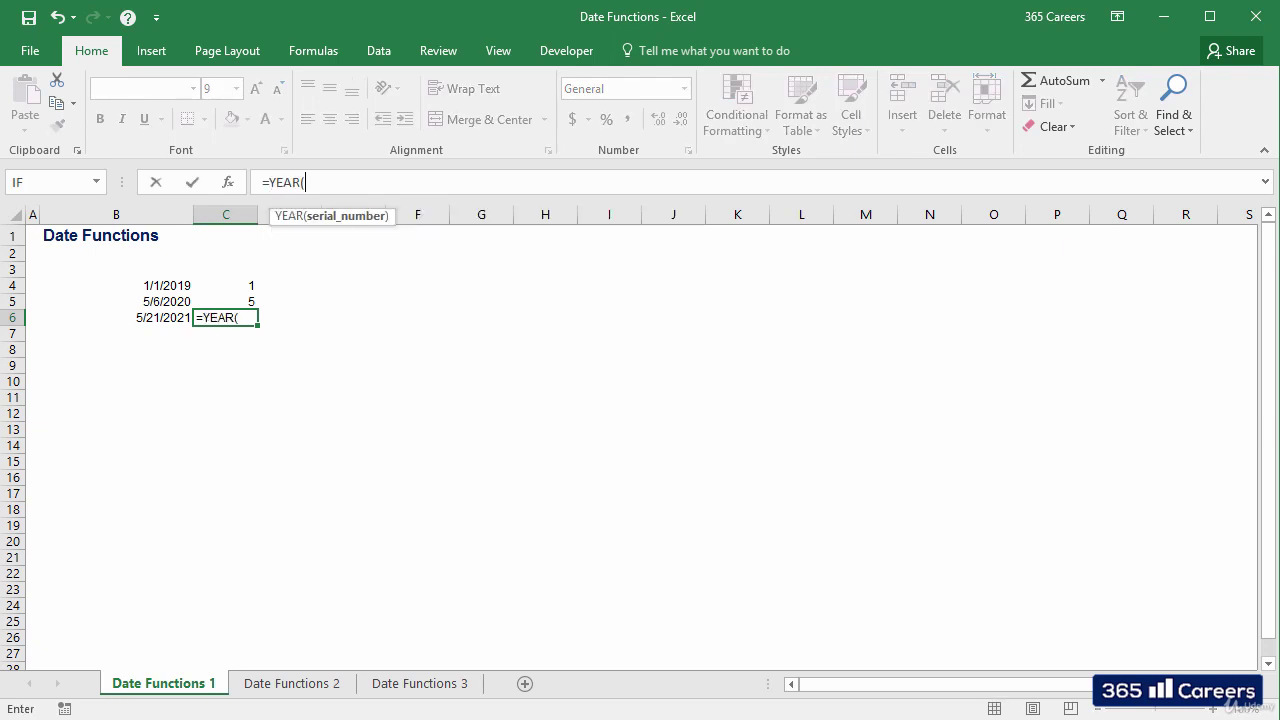
key("Left")
key("ctrl+Return")
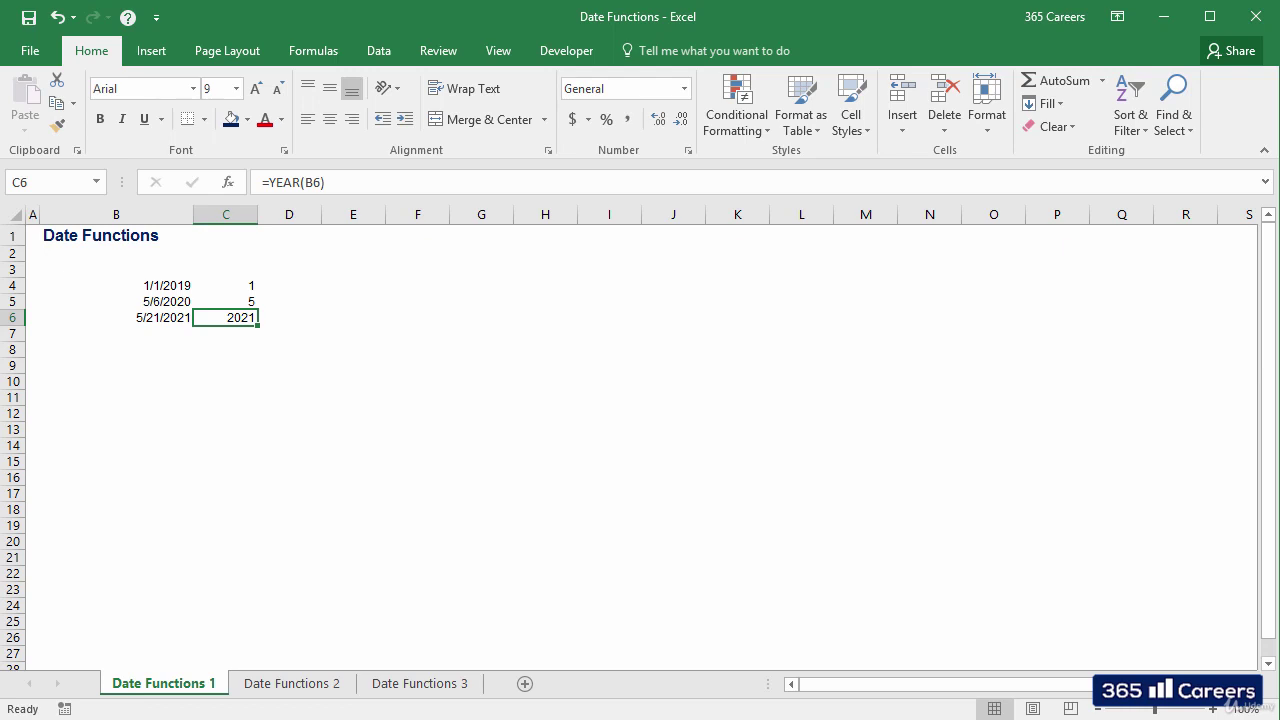
Build a date in E4 with the DATE function, using C6 as year, C5 as month and C4 as day
key("Up")
key("Up")
key("Right")
key("Right")
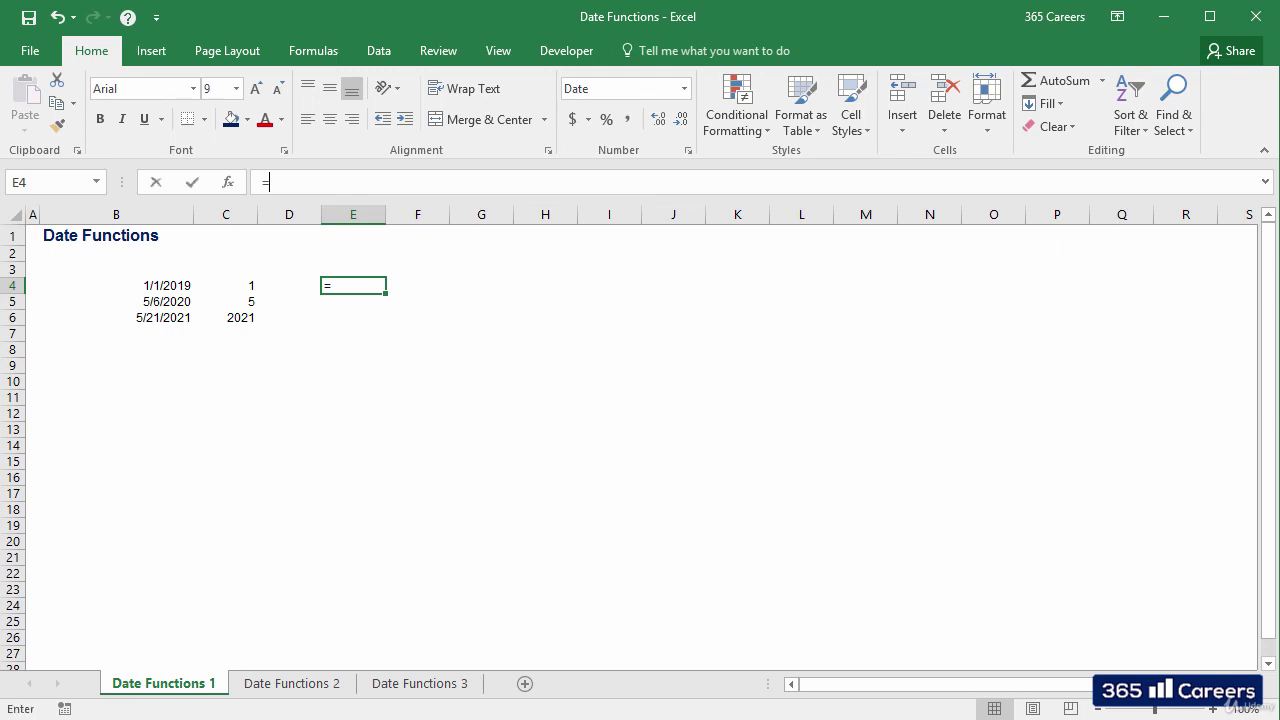
type("=date")
key("Tab")
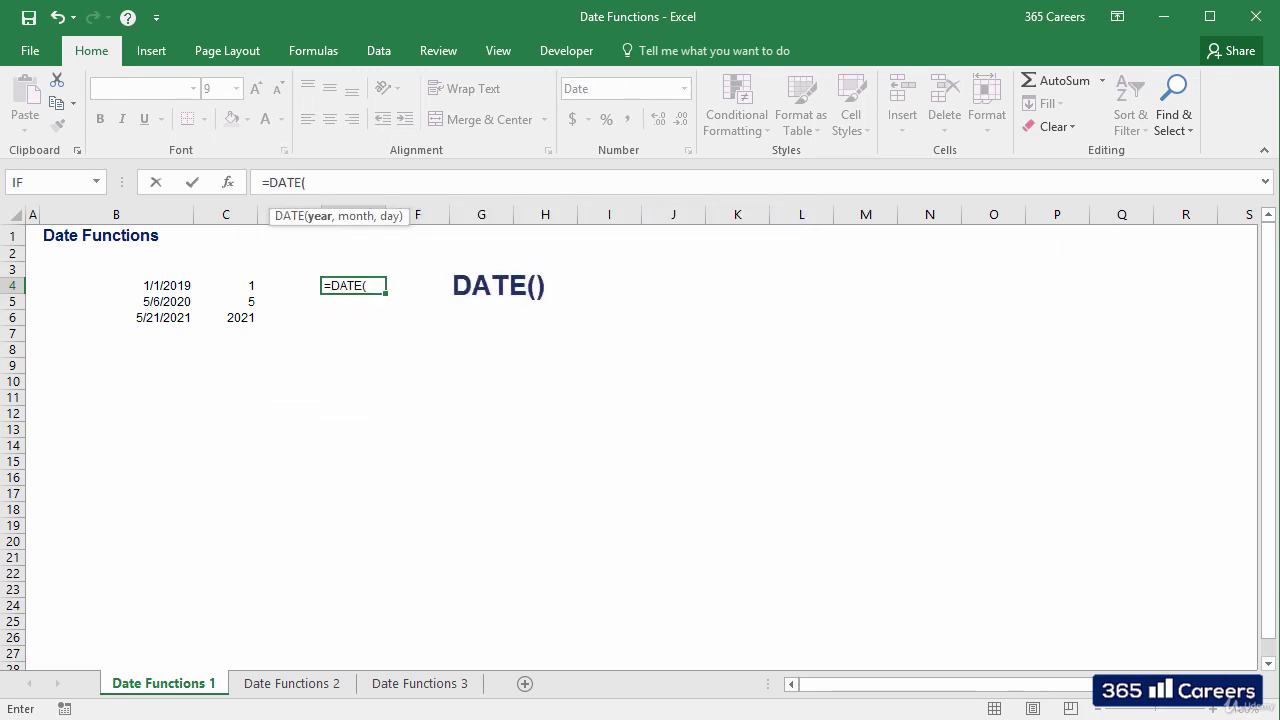
key("Left")
key("Left")
key("Down")
key("Down")
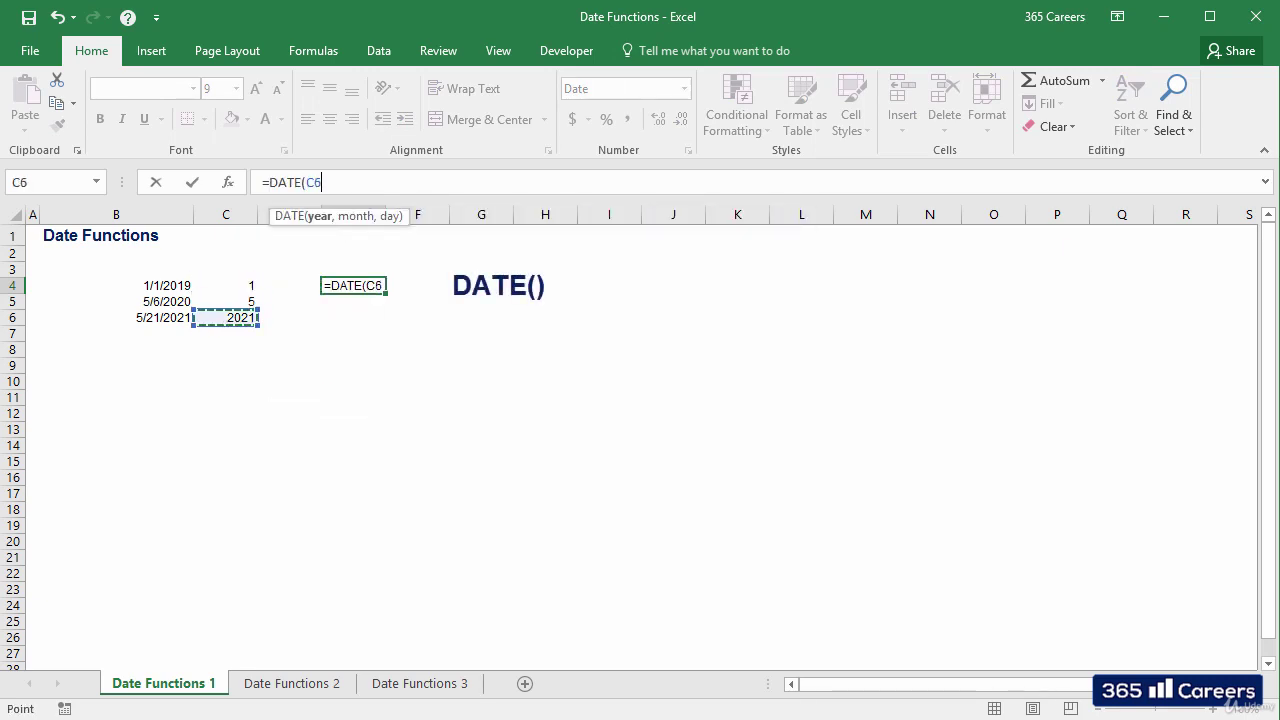
type(",")
key("Left")
key("Left")
key("Down")
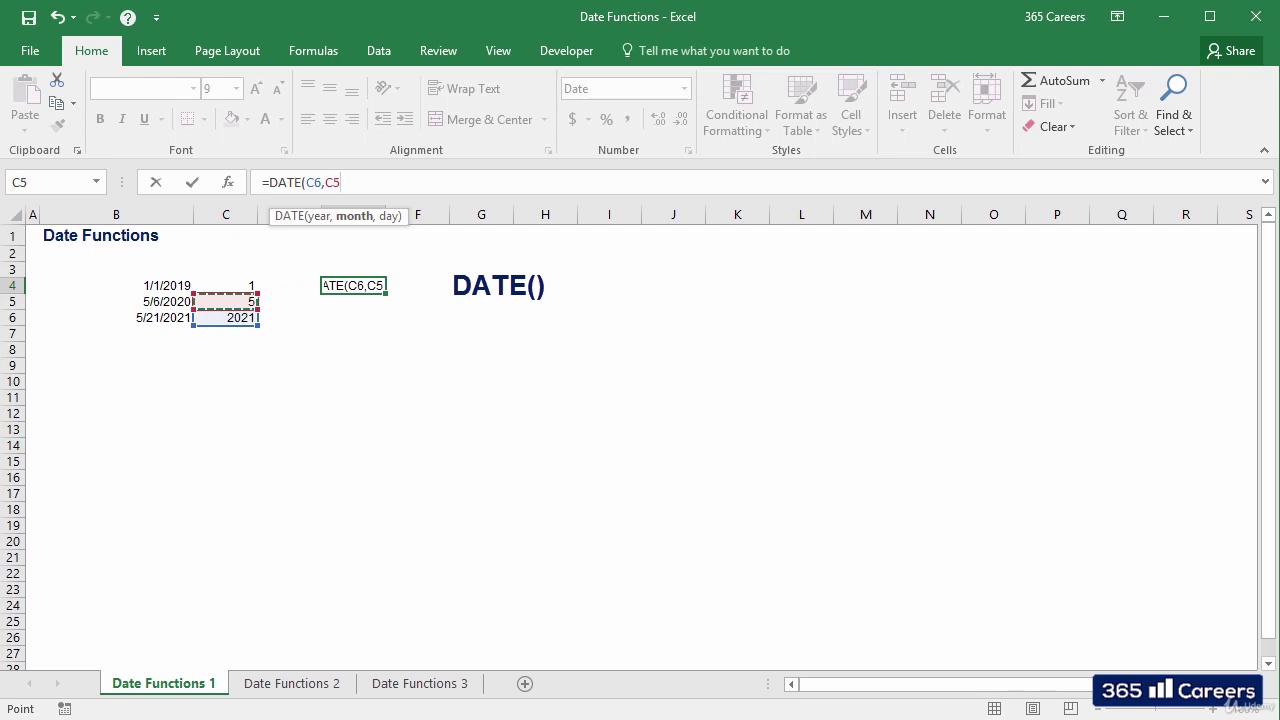
type(",")
key("Left")
key("Left")
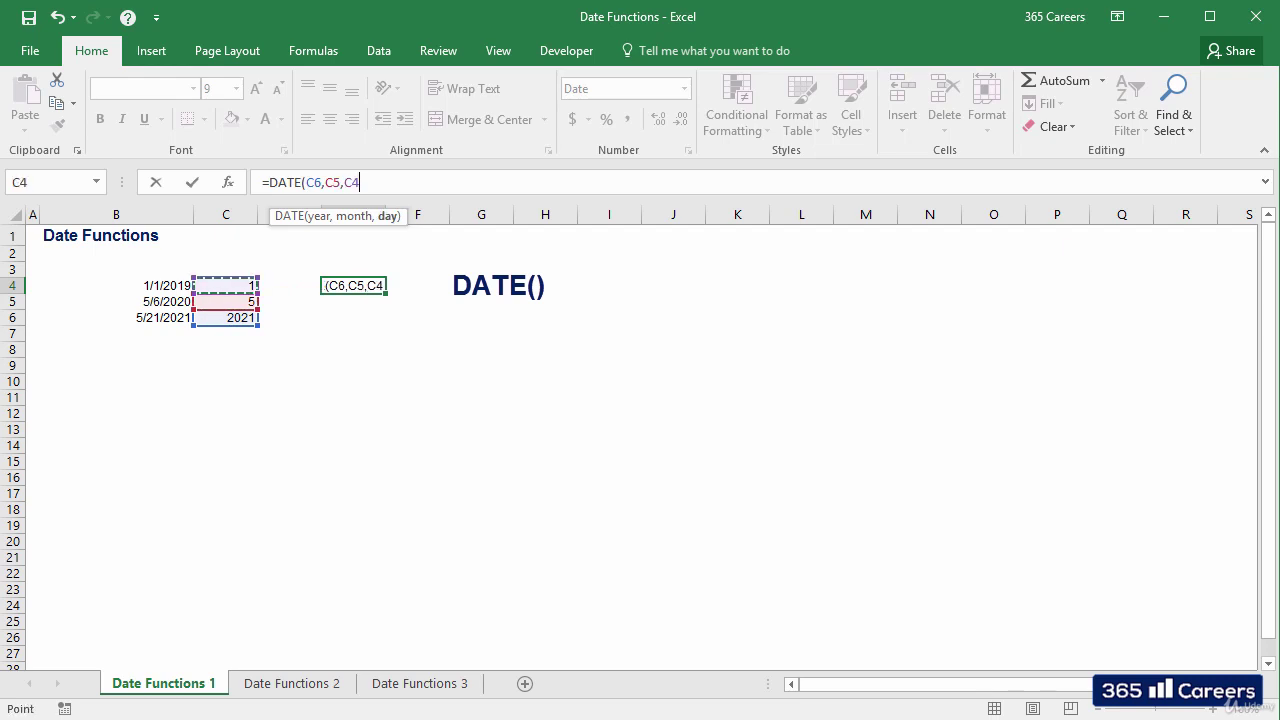
key("ctrl+Return")
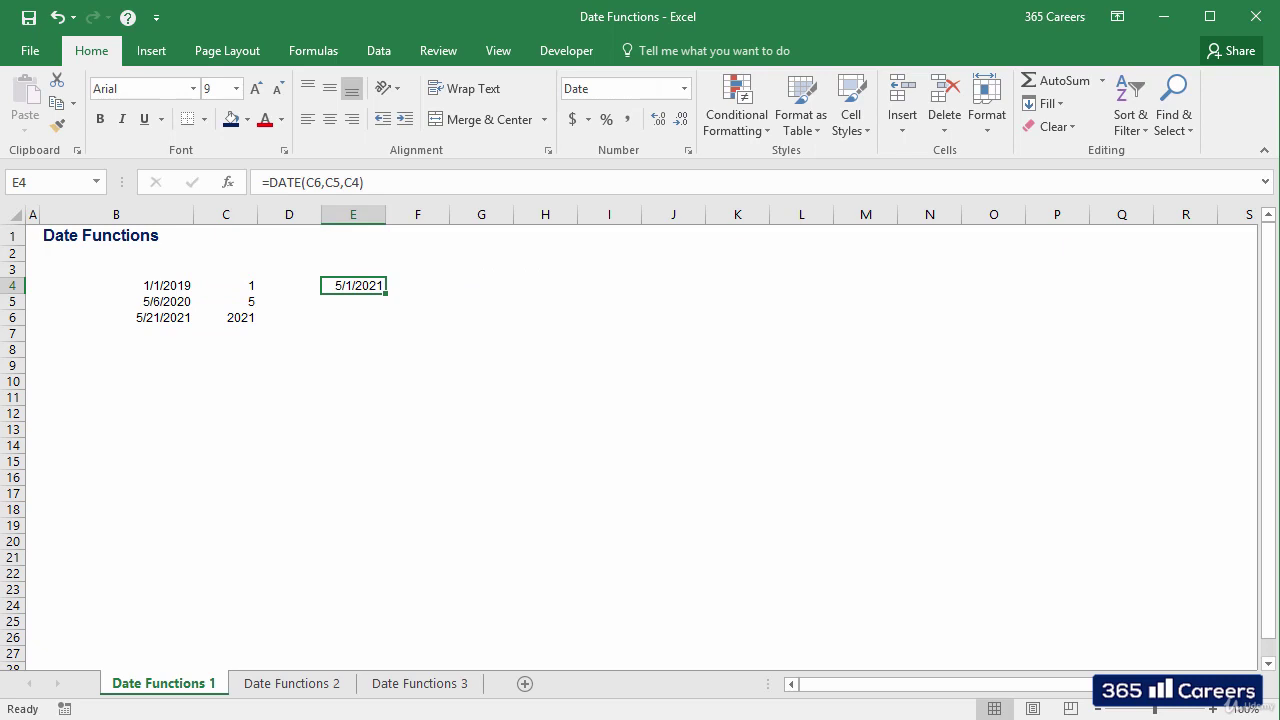
Begin a DATE formula in E5 with C6+1 as the year argument
key("Down")
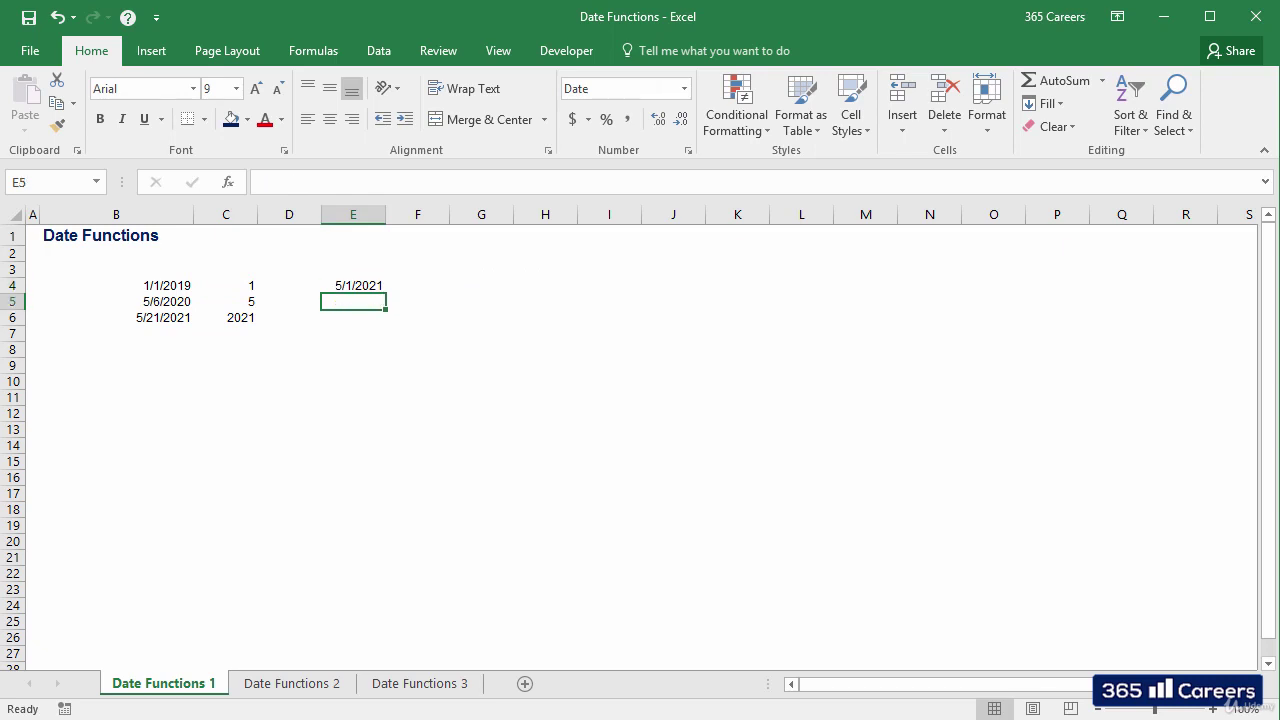
type("=date")
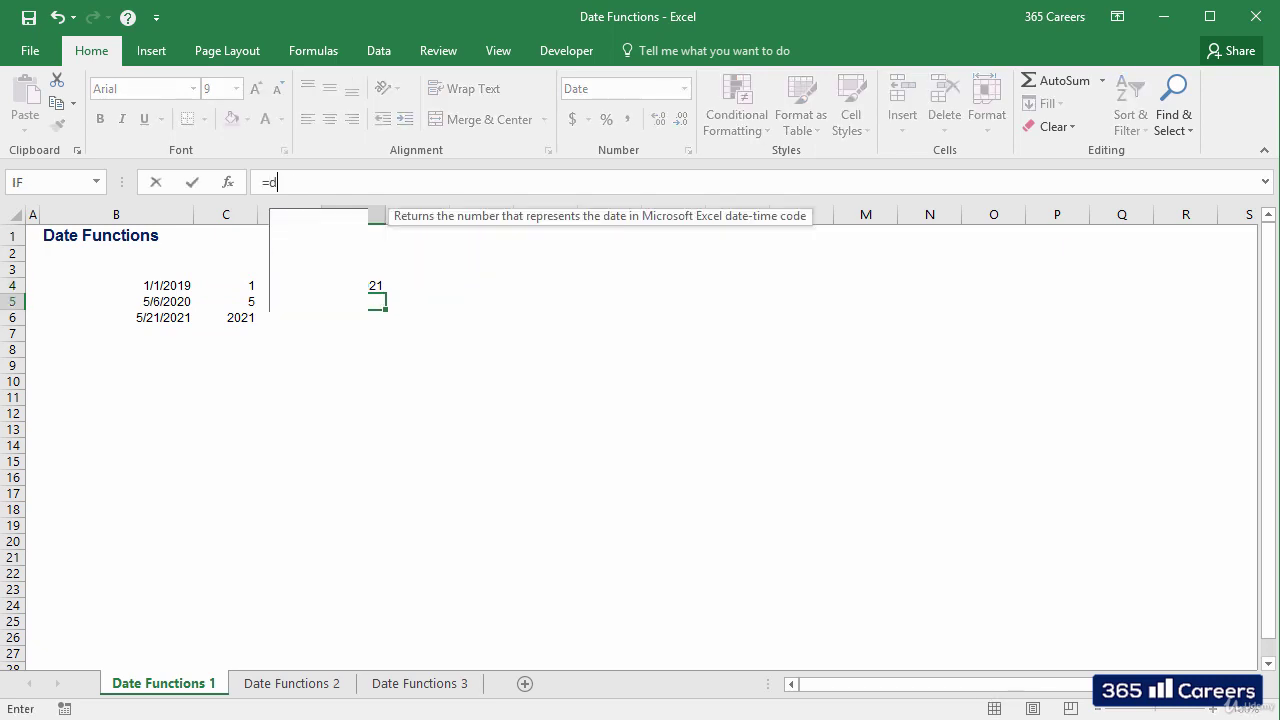
key("Tab")
key("Left")
key("Left")
key("Down")
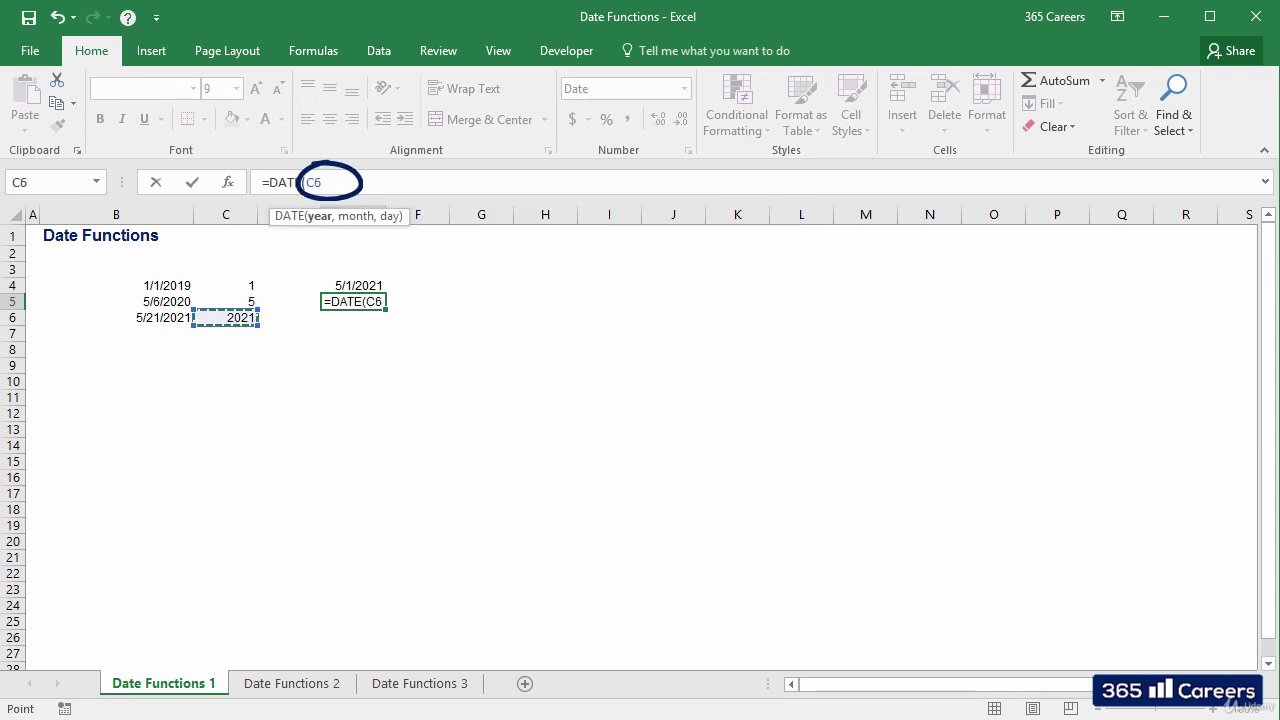
type("+1")
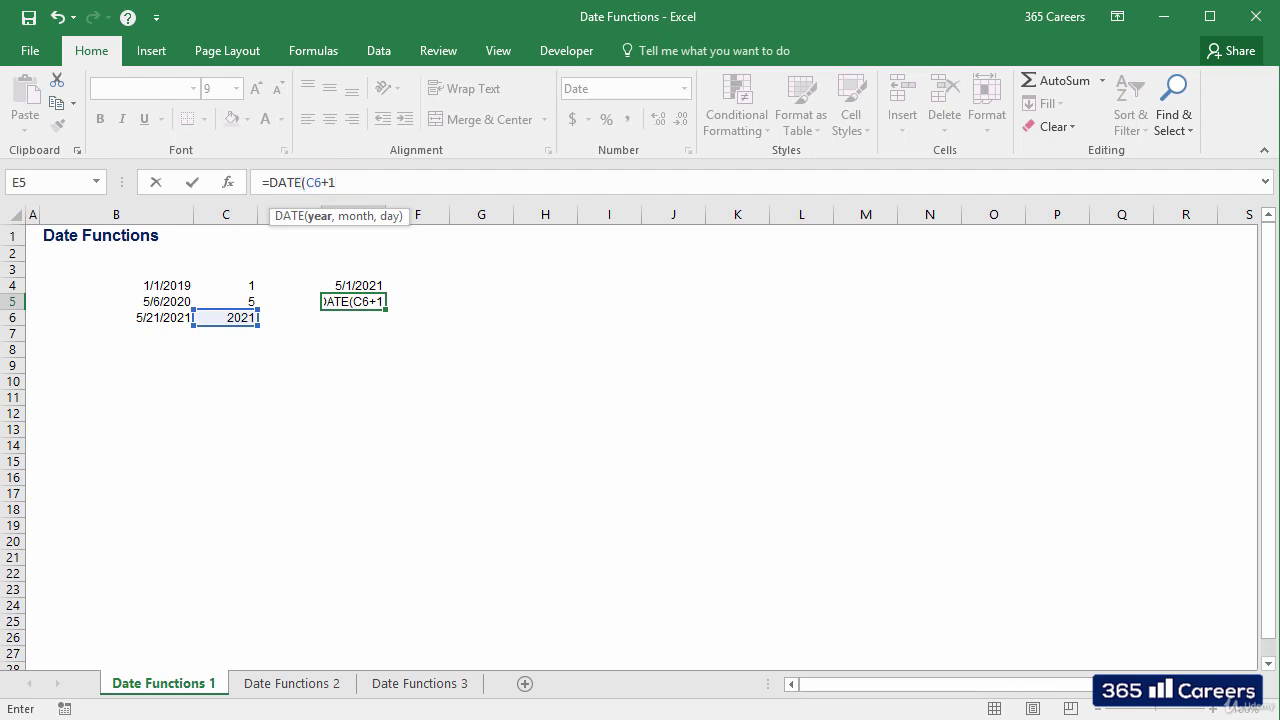
Try -1 in place of +1 in the year argument of the E5 formula, and restore +1
key("BackSpace")
key("BackSpace")
type("-1")
key("BackSpace")
key("BackSpace")
type("+1,")
Complete the DATE formula in E5 with C5 as the month and C4 as the day
key("Left")
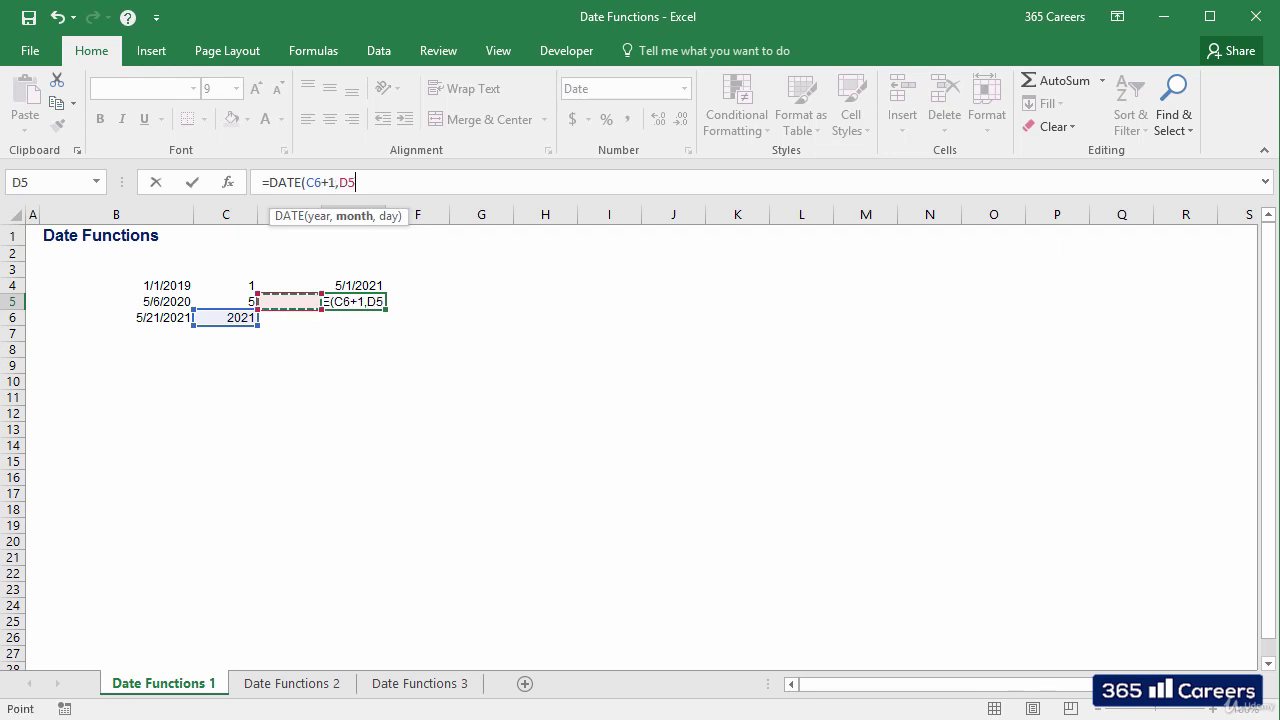
key("Left")
type(",")
key("Left")
key("Left")
key("Up")
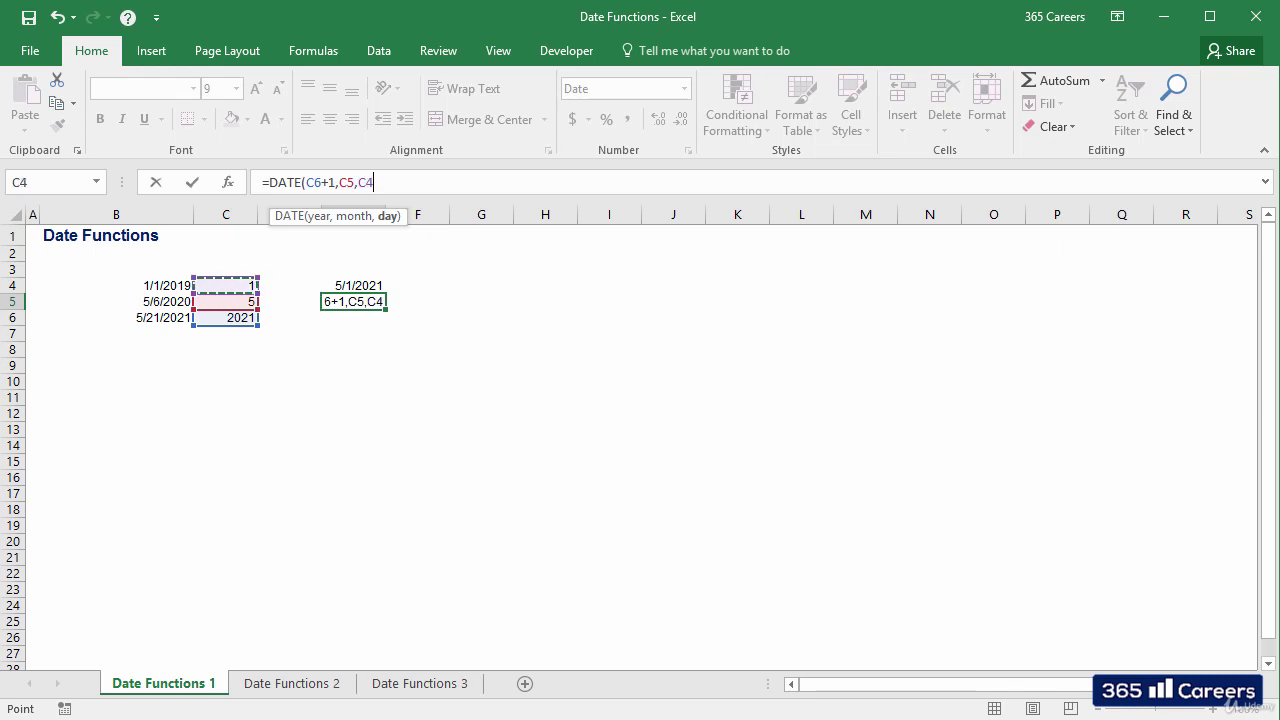
key("ctrl+Return")
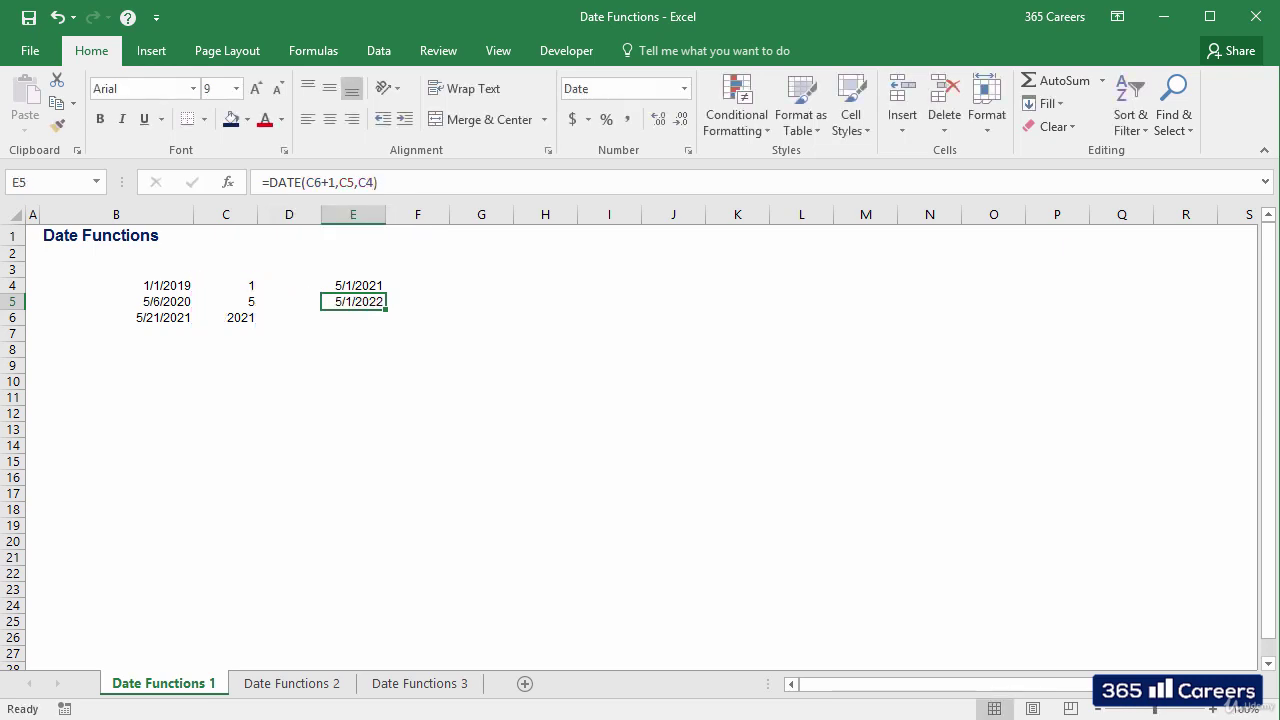
On the Date Functions 2 sheet, calculate the first date difference in E5 with the formula =D5-C5
key("ctrl+Page_Down")
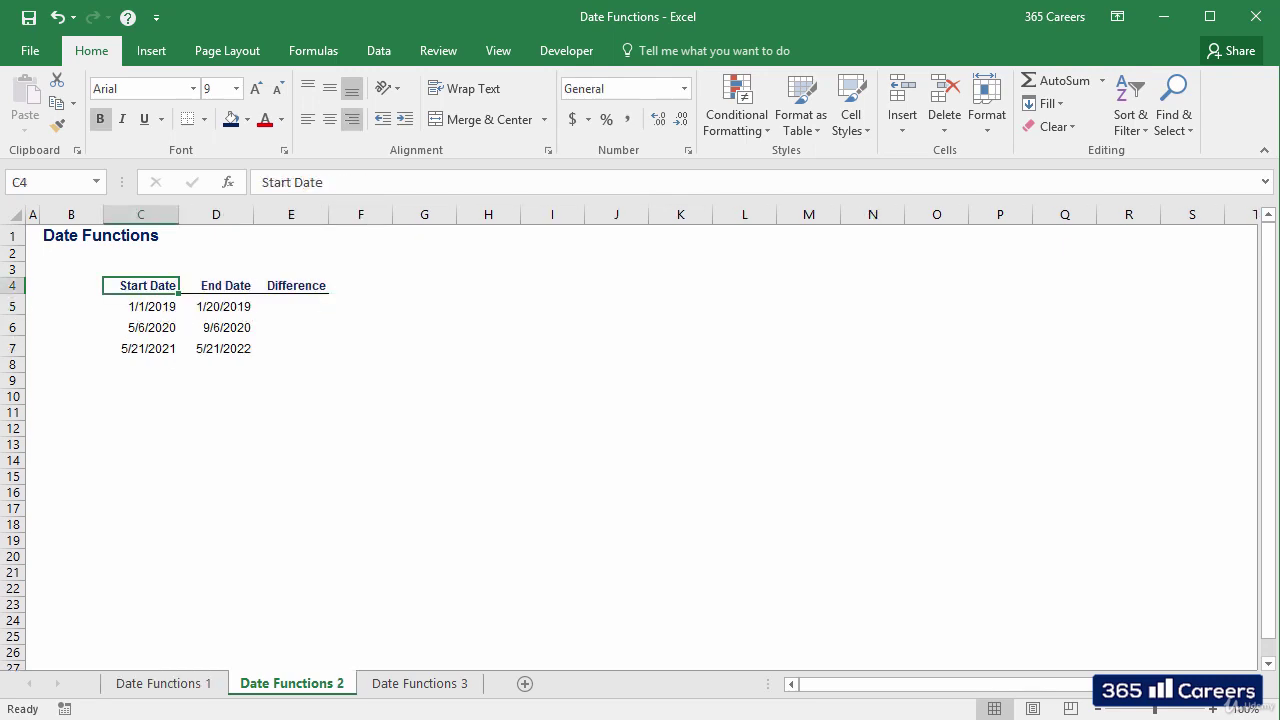
key("Right")
key("Right")
key("Down")
type("=")
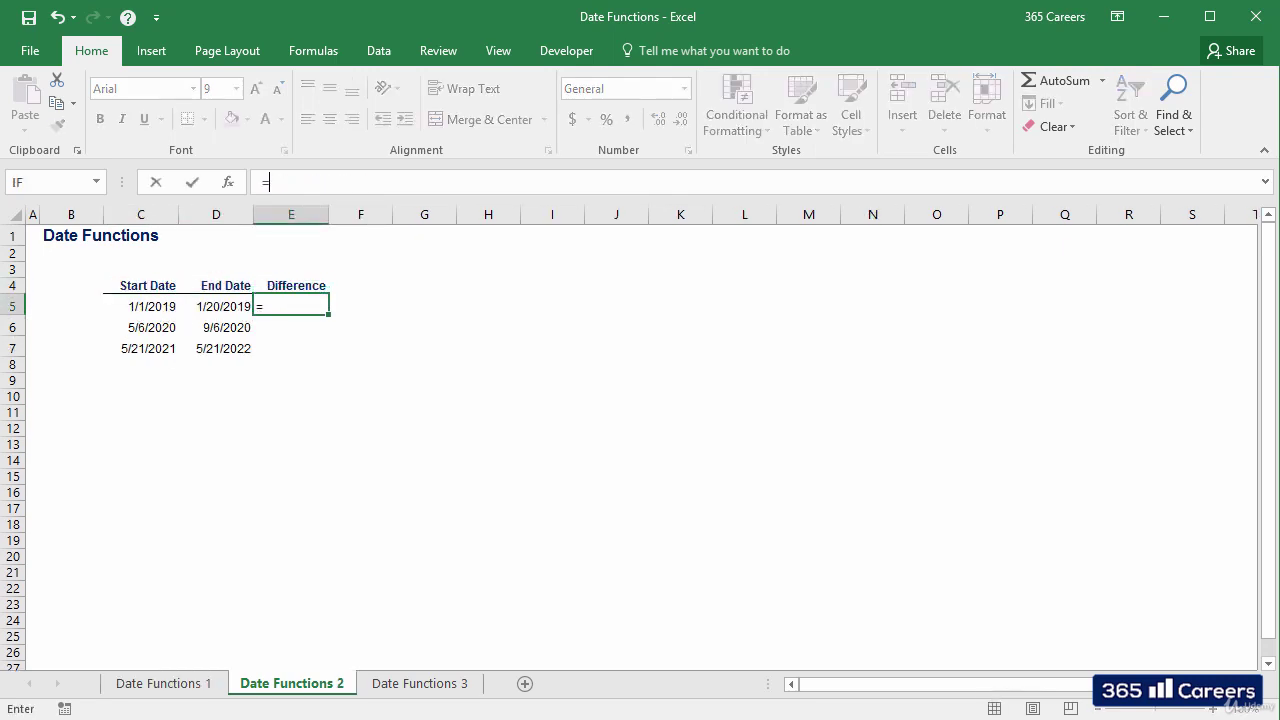
key("Left")
type("-")
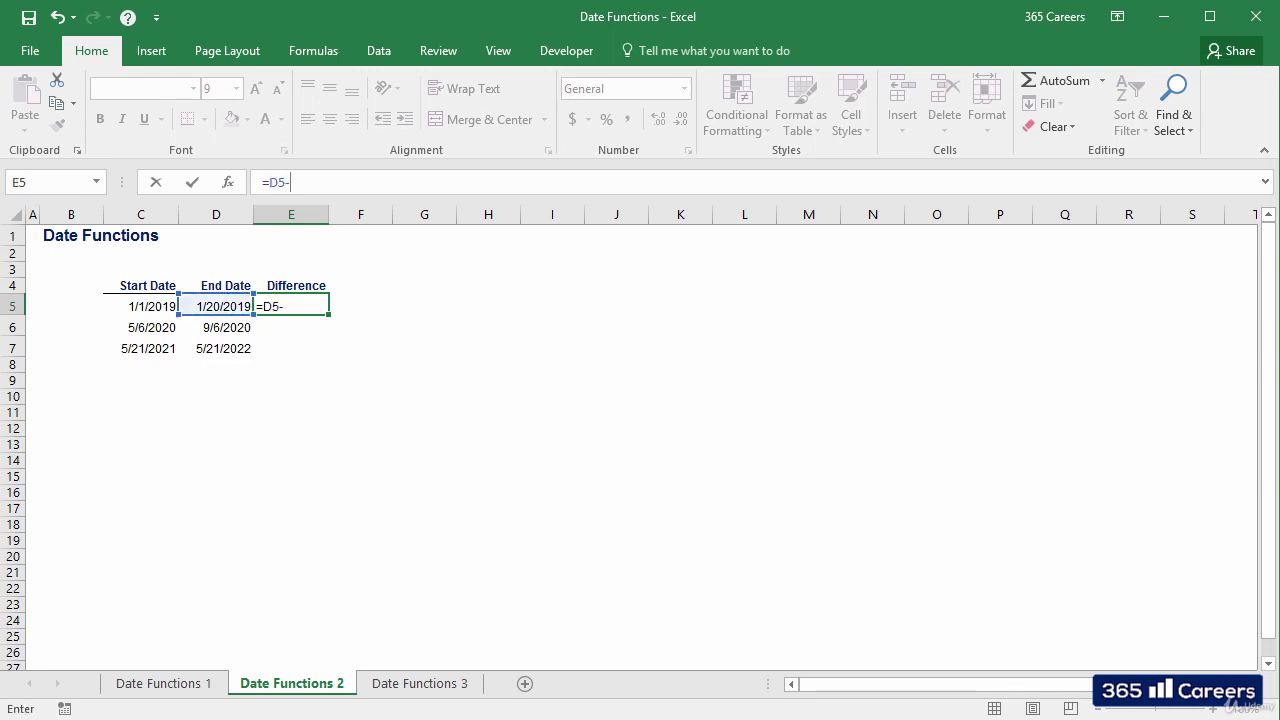
key("Left")
key("Left")
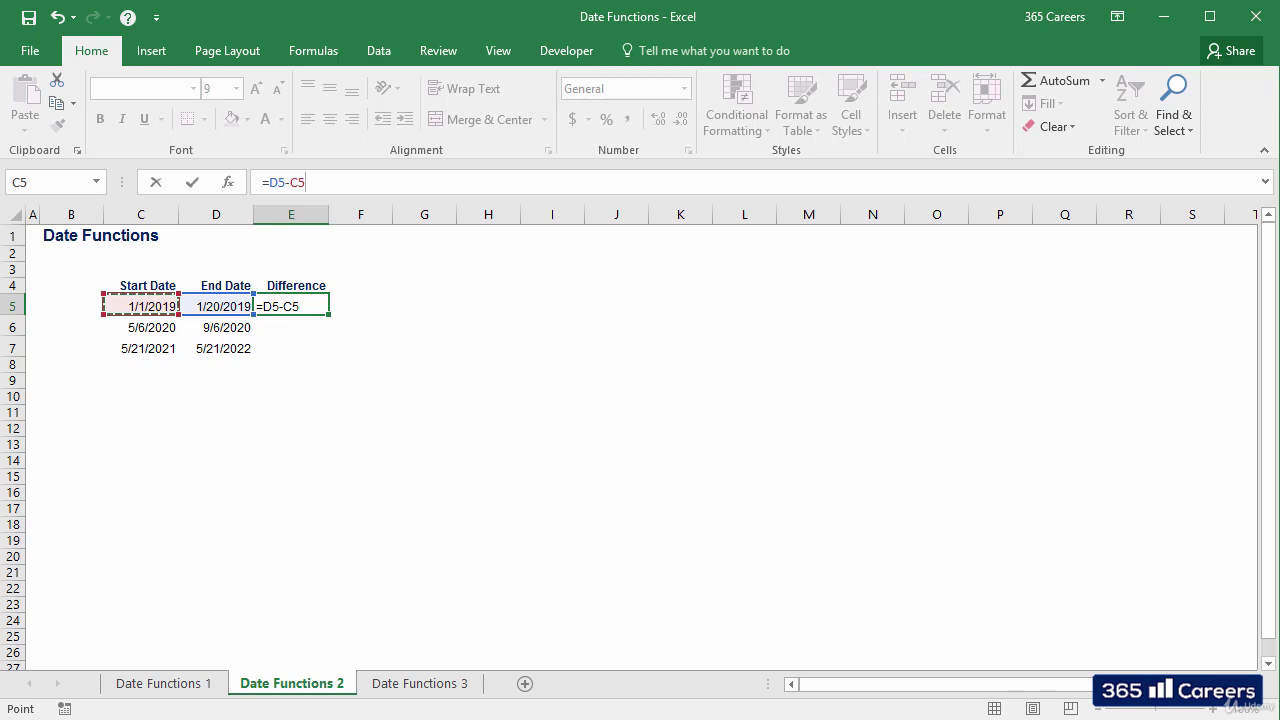
key("ctrl+Return")
Copy the difference formula from E5 to the remaining rows of the Difference column through E7
key("ctrl+c")
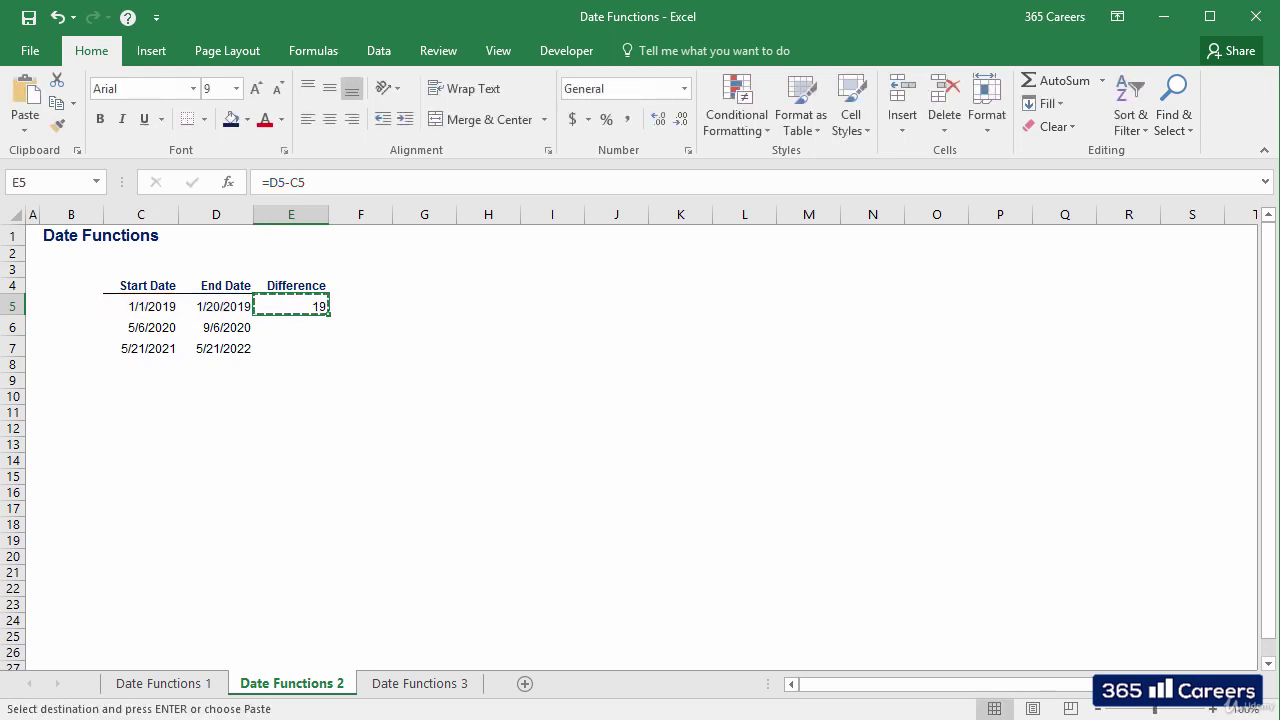
key("shift+Down")
key("shift+Down")
key("ctrl+v")
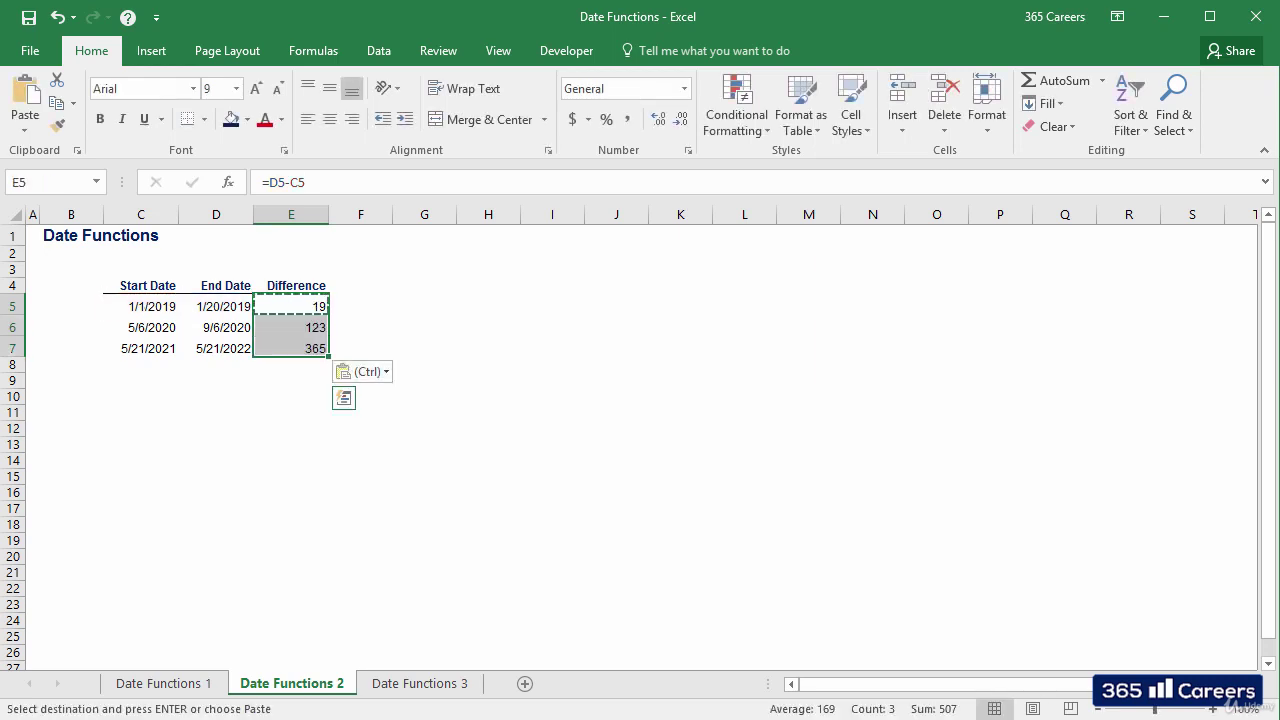
key("Escape")
key("Right")
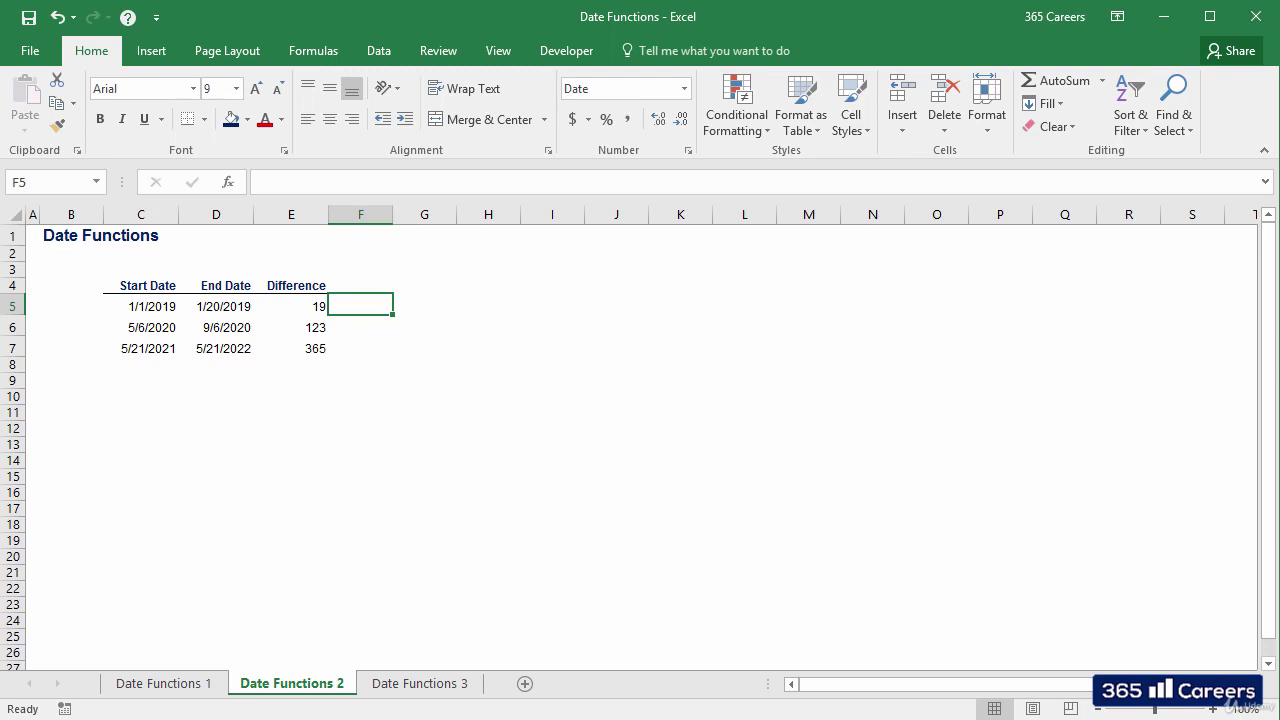
On the Date Functions 3 sheet, enter =EOMONTH(C5,1) in D5 for the first start date
key("ctrl+Page_Down")
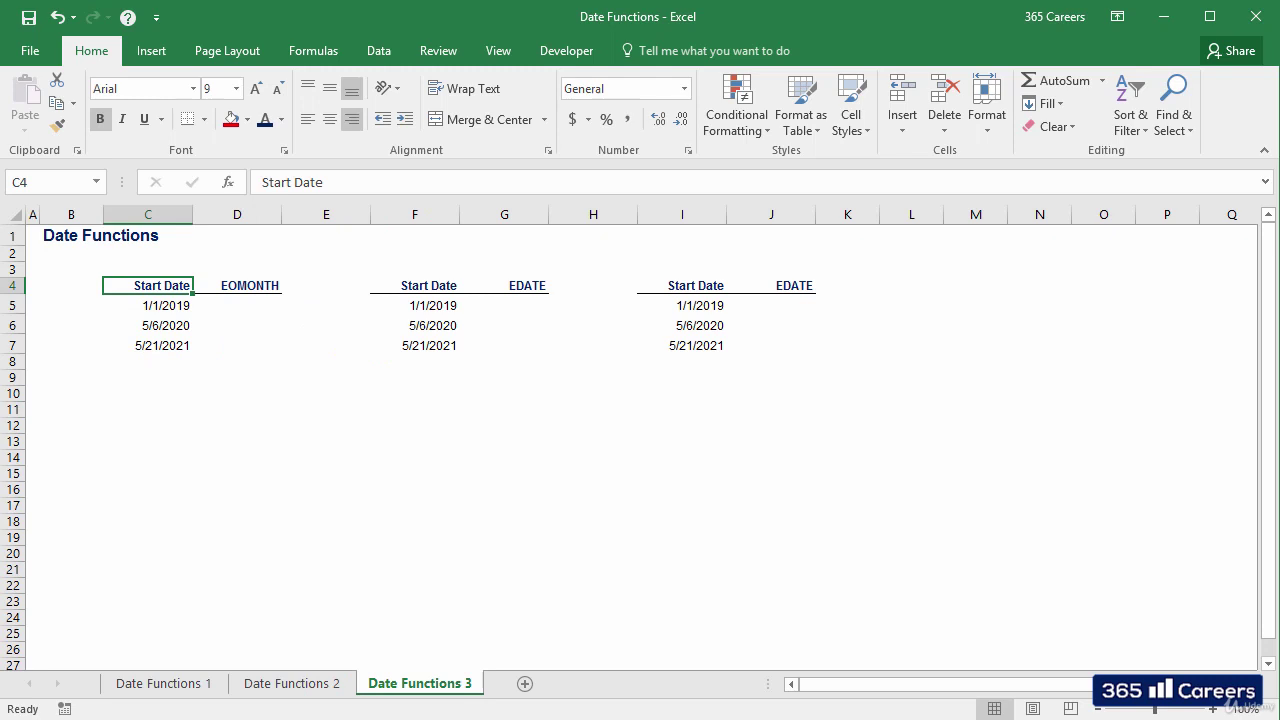
left_click(237, 286)
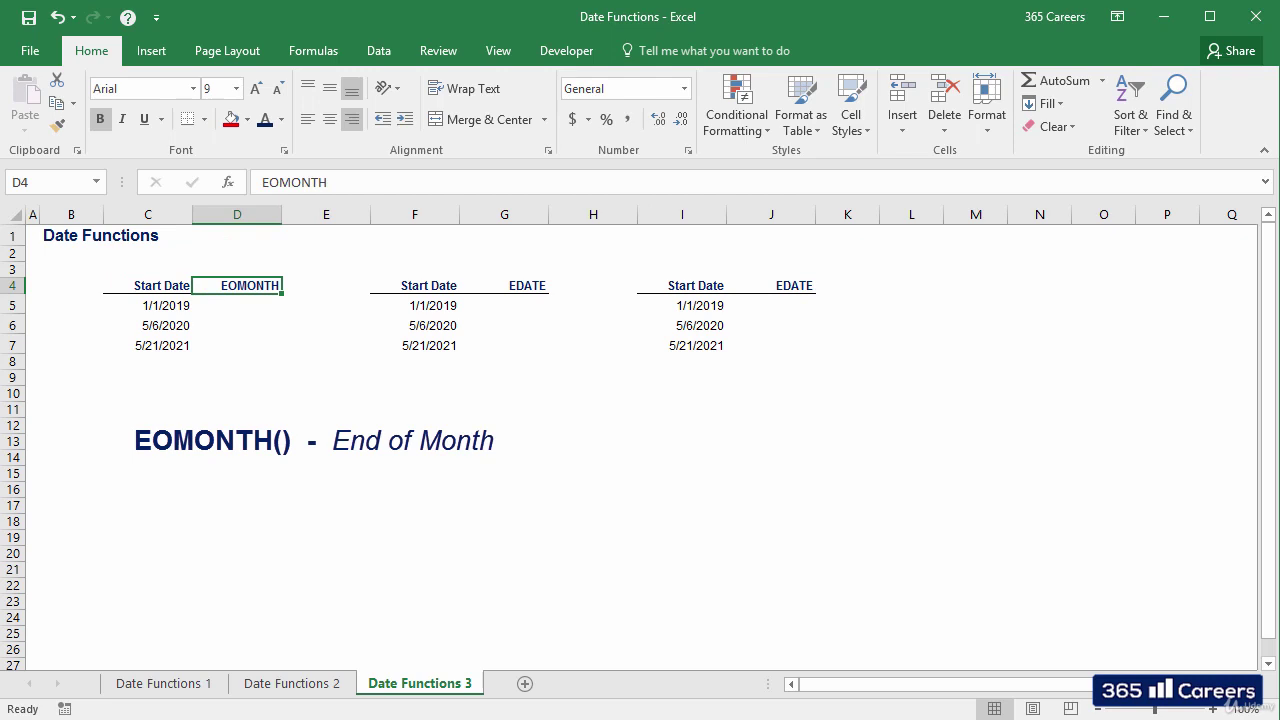
type("=")
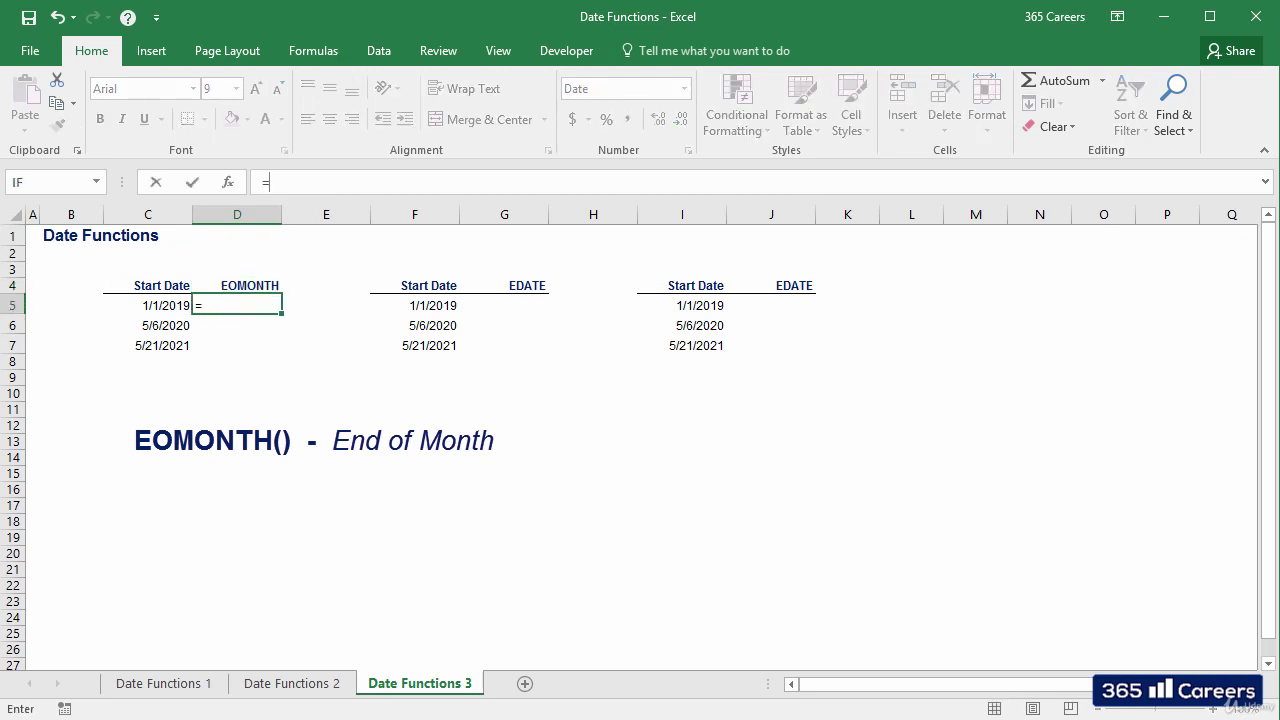
type("eomo")
key("Tab")
key("Left")
type(",1)")
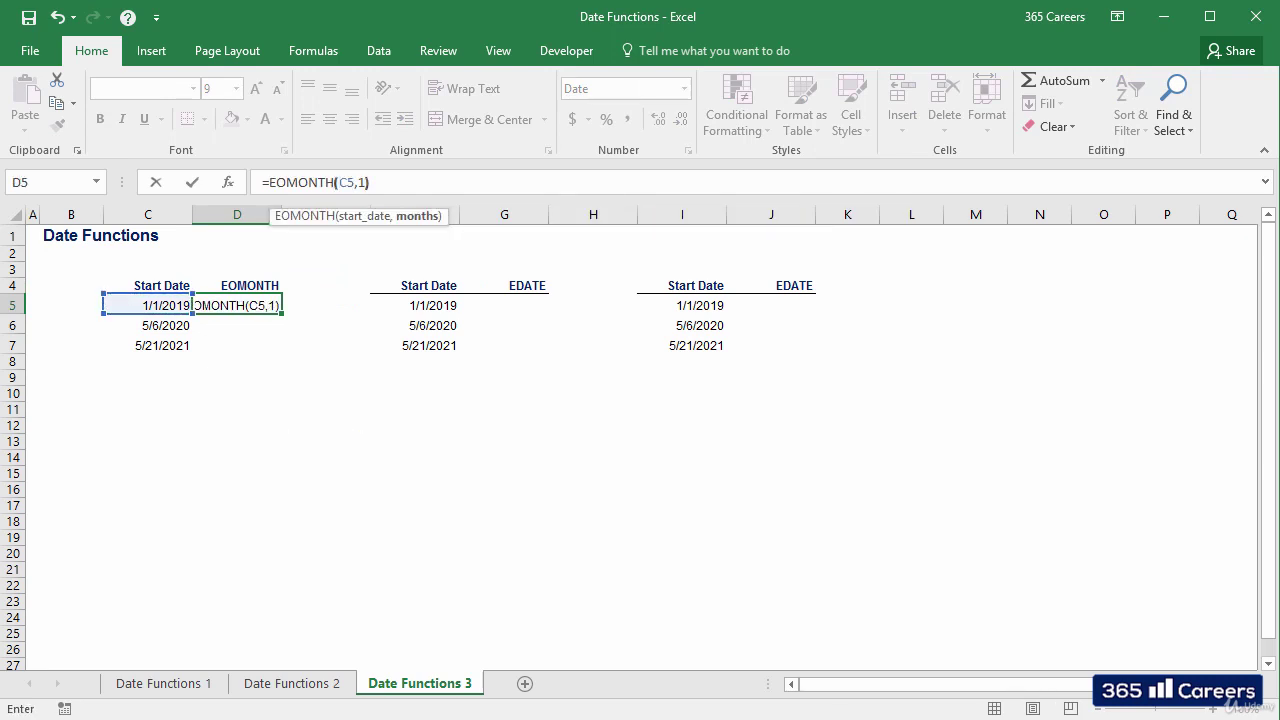
key("Return")
Copy the one-month EOMONTH formula from D5 to the remaining rows of its column through D7
key("Up")
key("ctrl+c")
key("shift+Down")
key("shift+Down")
key("Return")
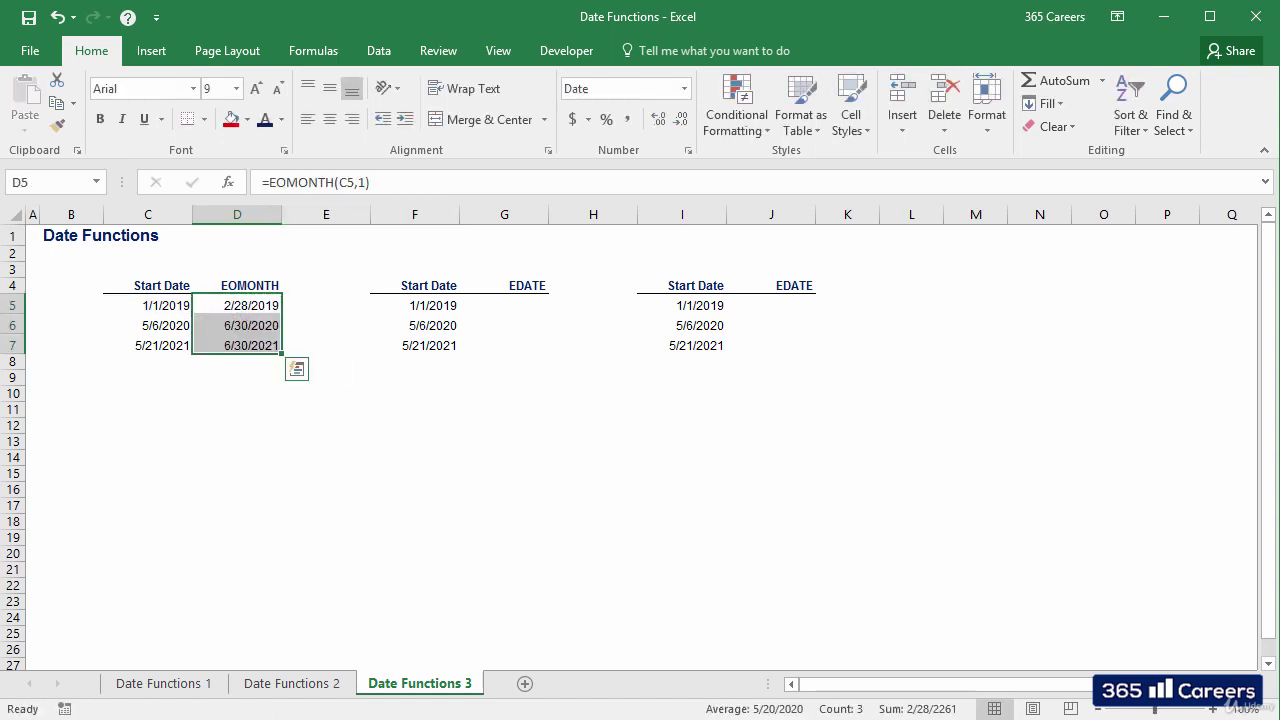
key("Down")
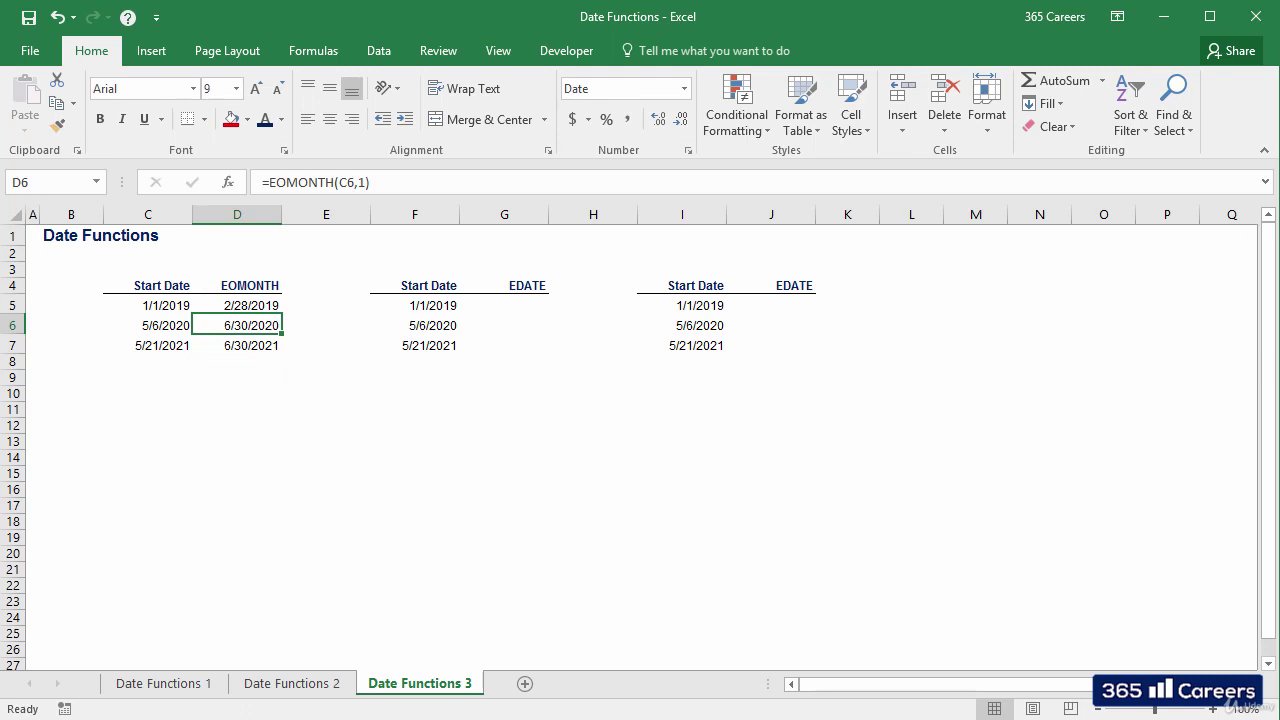
Set the months argument of the EOMONTH formula in D5 to 0
key("Up")
key("F2")
key("BackSpace")
key("BackSpace")
type("0)")
key("Return")
Copy the revised EOMONTH formula from D5 down through D7 and check the formulas in D6 and D7
key("Up")
key("ctrl+c")
key("shift+Down")
key("shift+Down")
key("Return")
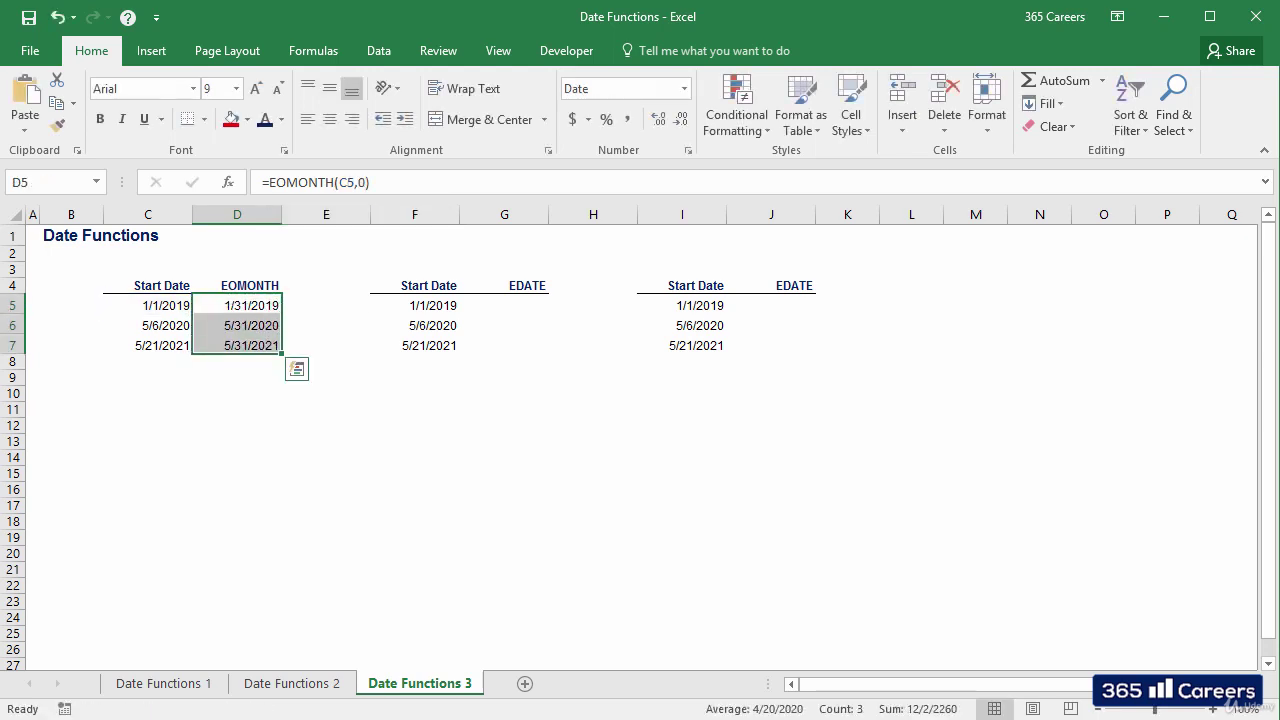
key("Down")
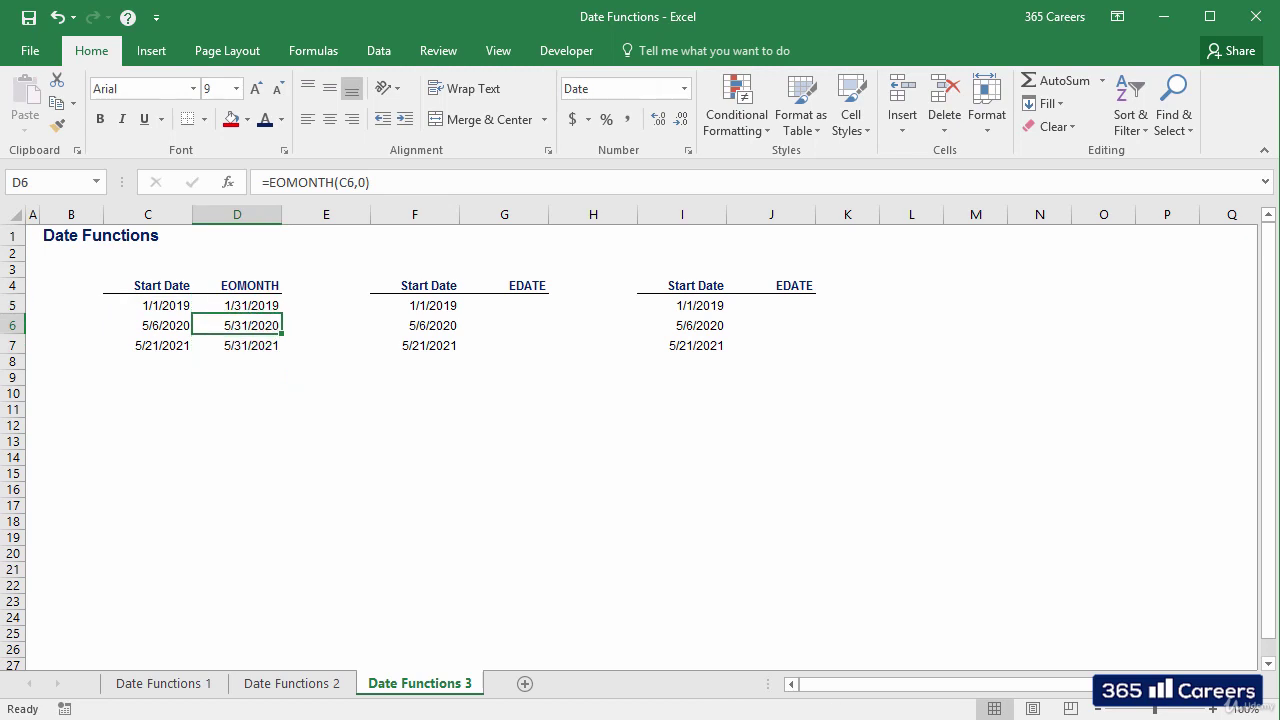
key("F2")
key("Return")
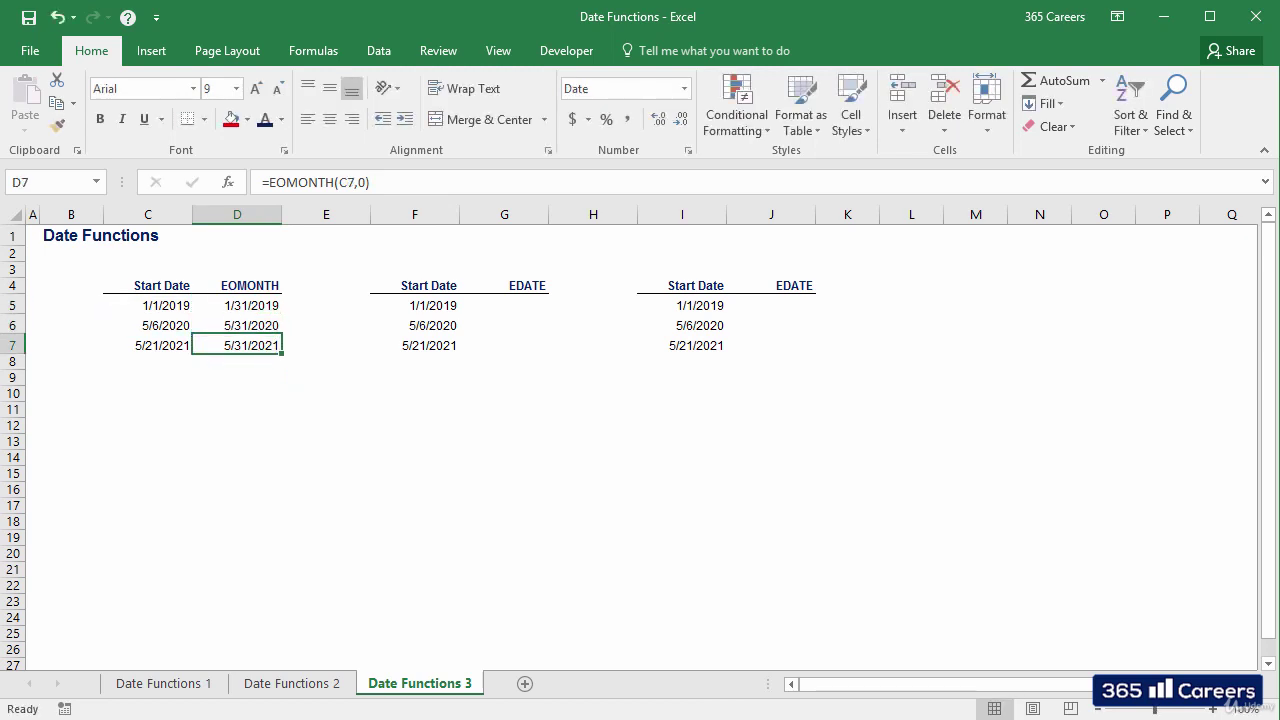
key("F2")
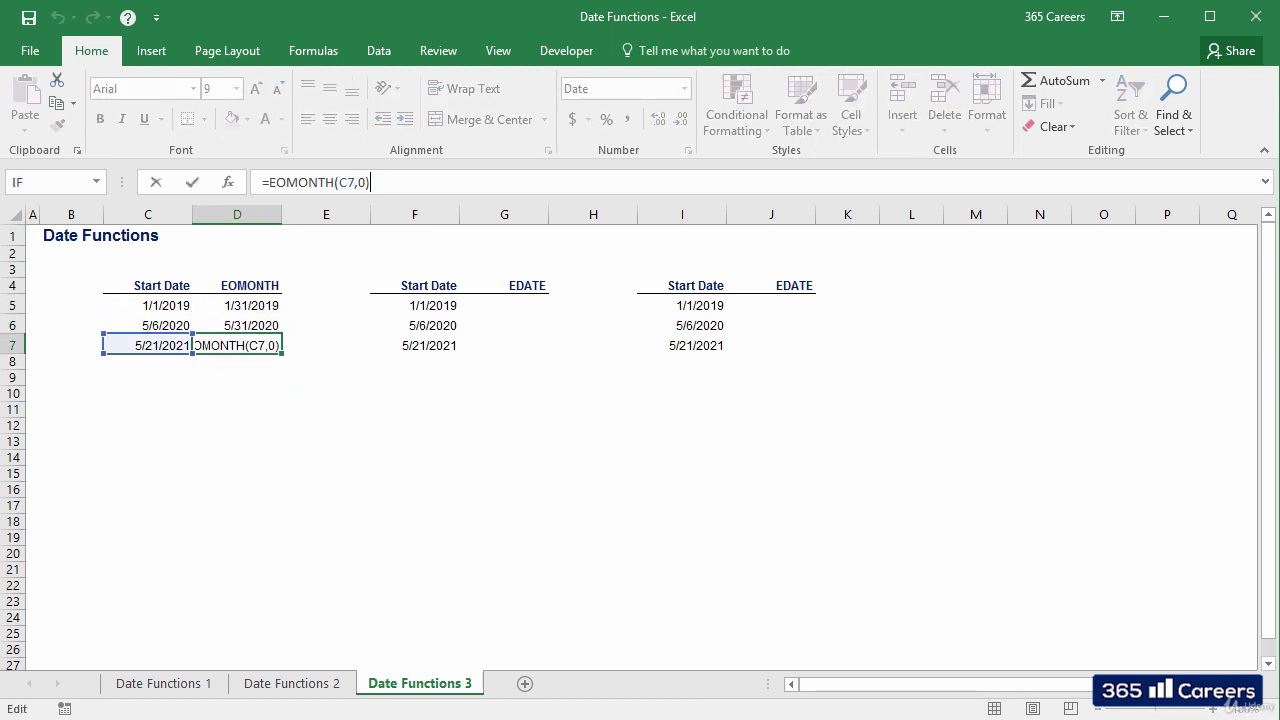
key("Escape")
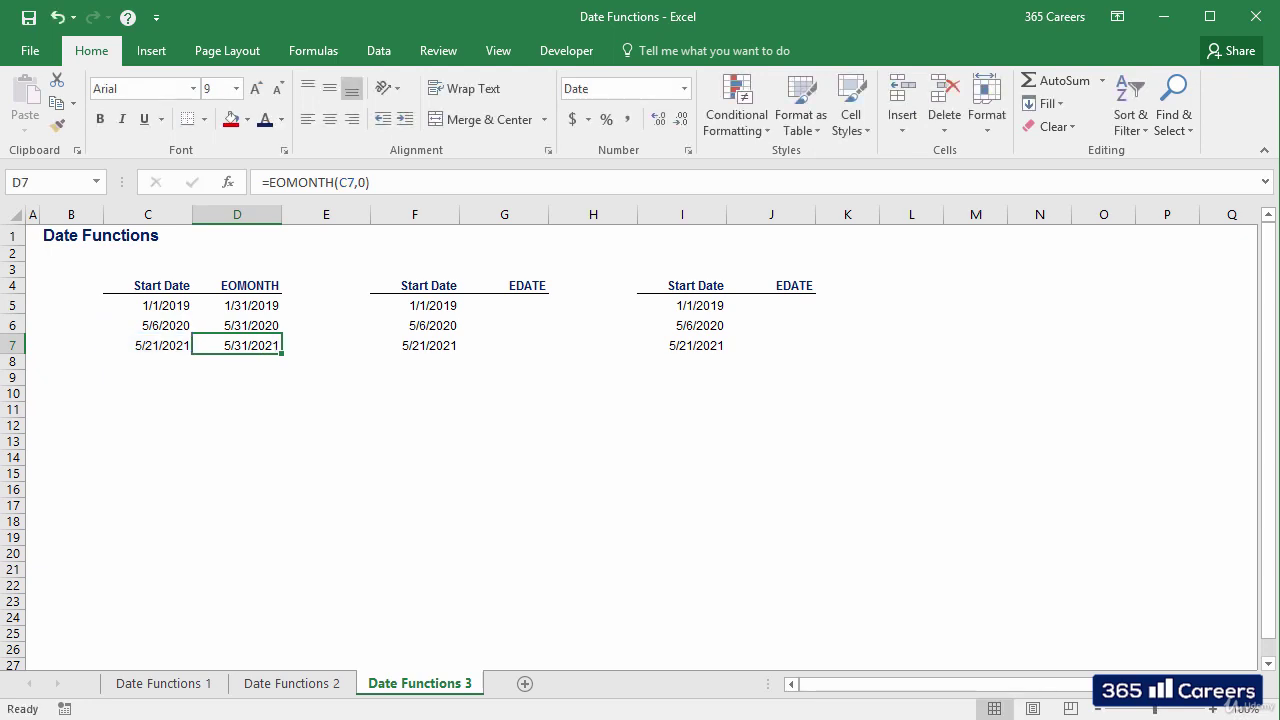
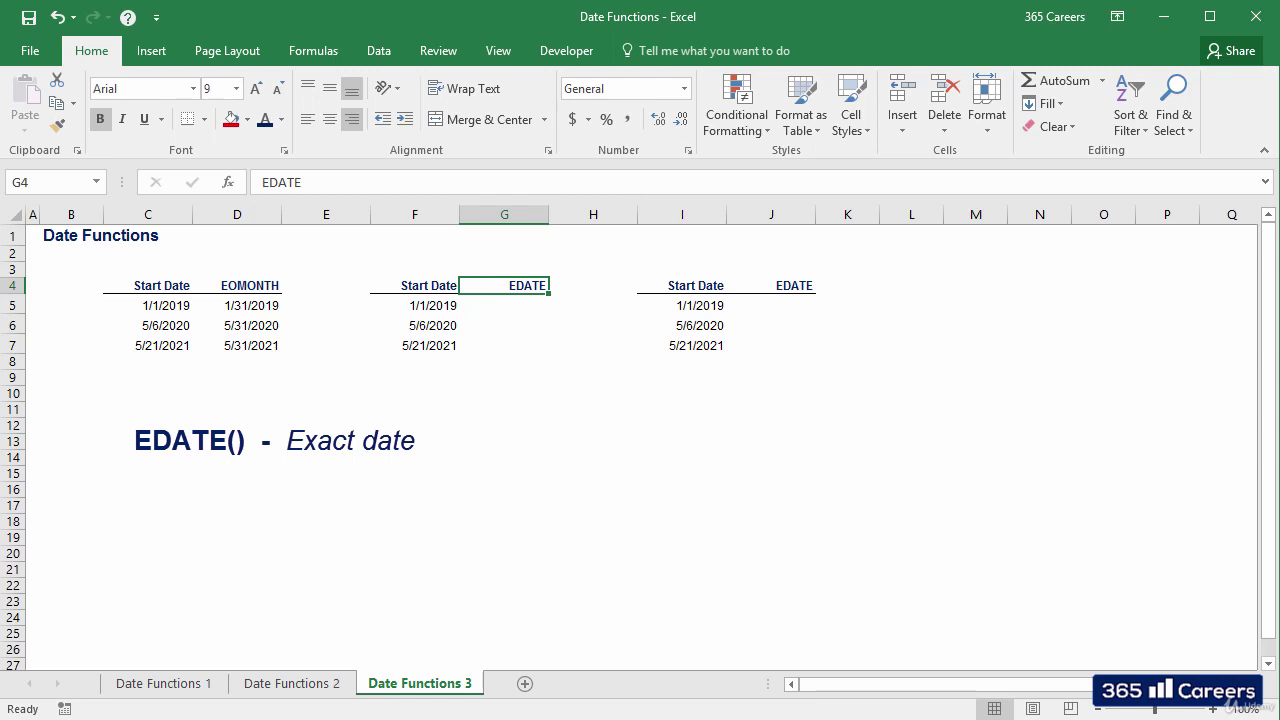
Enter =EDATE(F5,5) in G5 for the first start date of the middle table
key("Down")
type("=ed")
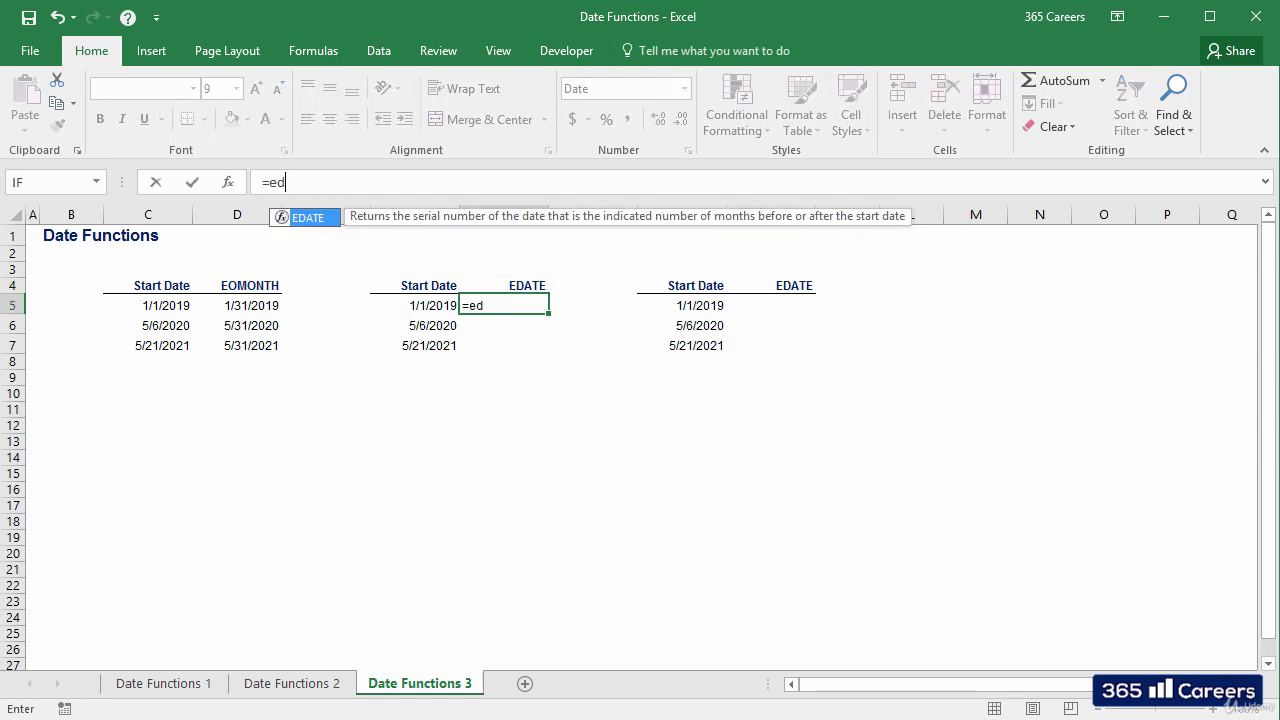
key("Tab")
key("Left")
type(",")
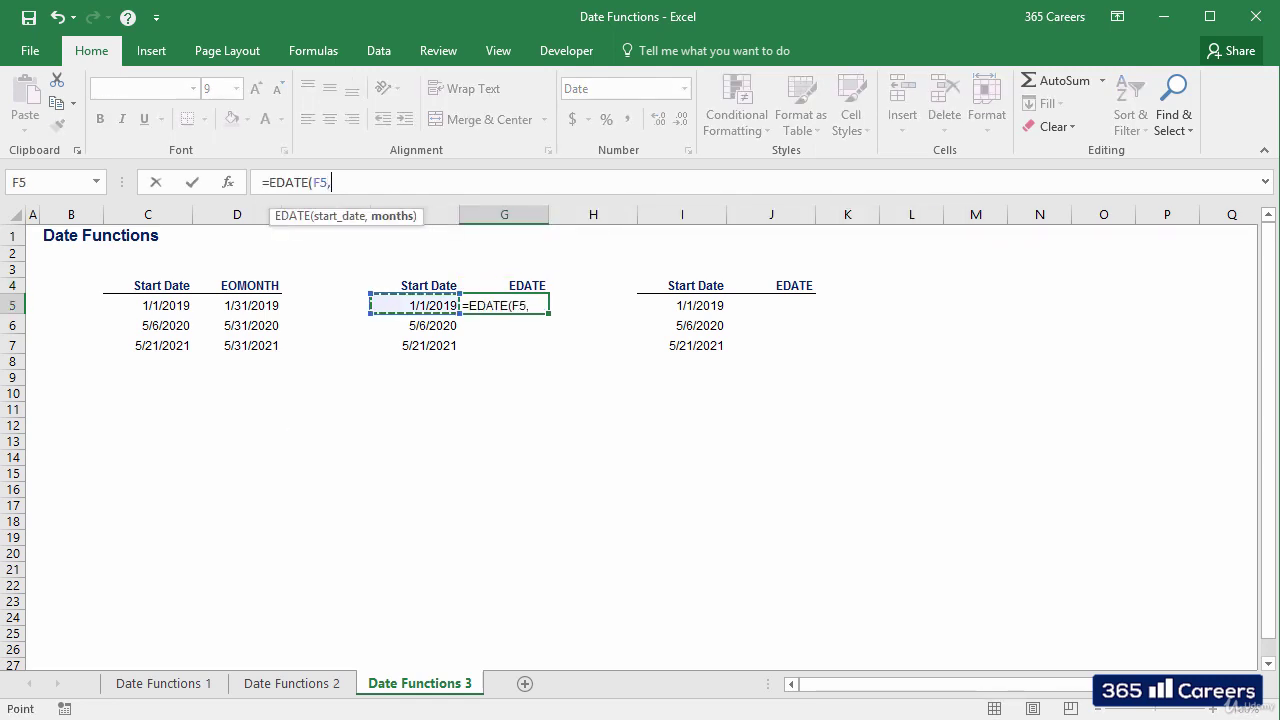
type("5)")
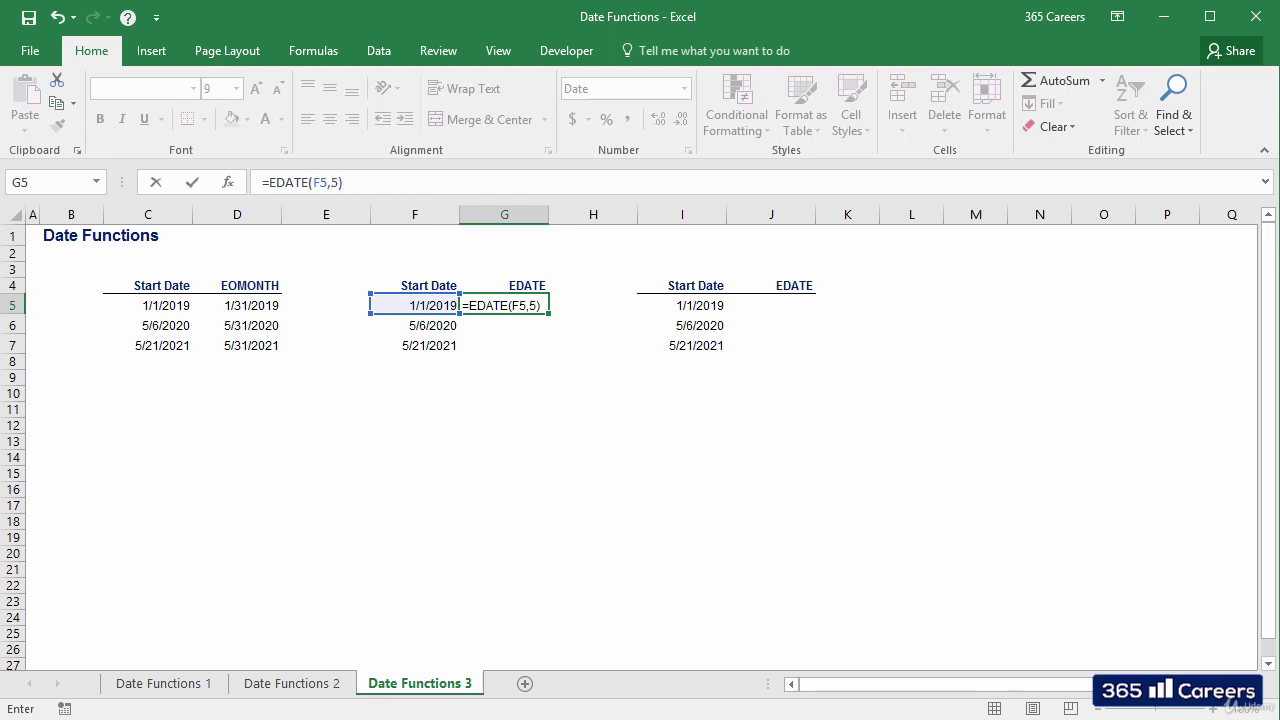
key("Return")
Copy the five-month EDATE formula from G5 down through G7 and check the formulas in G6 and G7
key("Up")
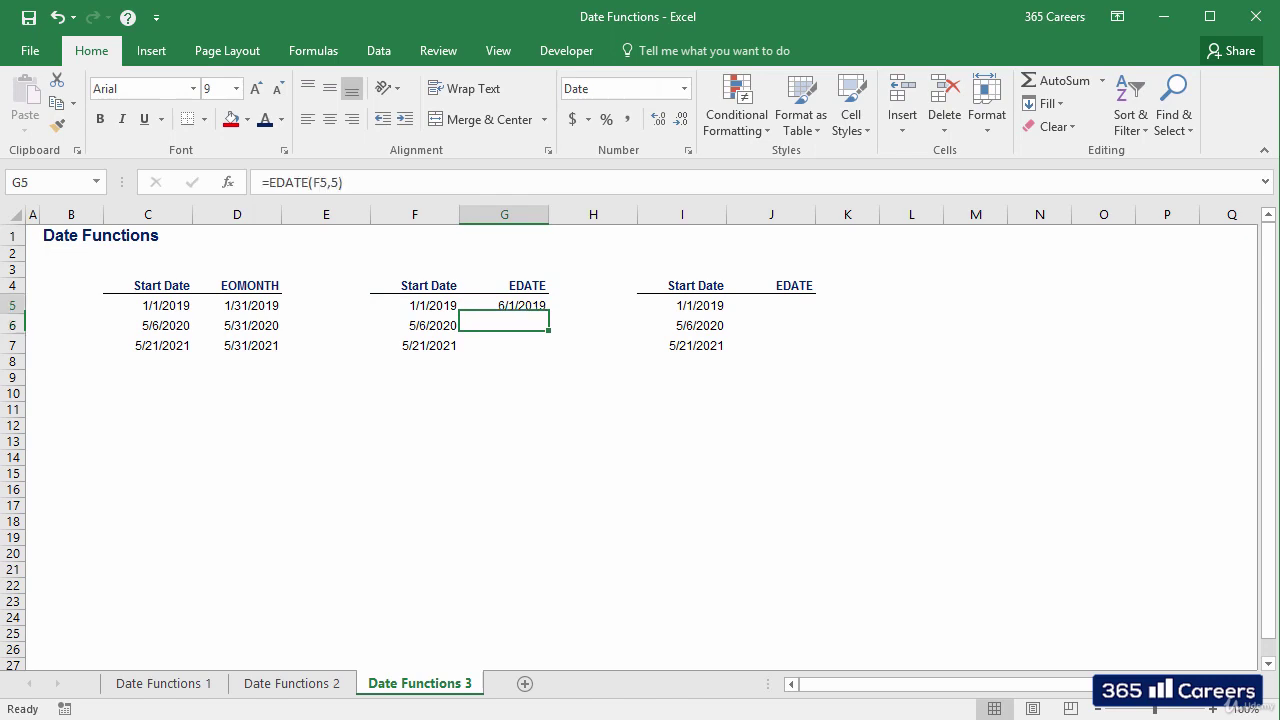
key("ctrl+c")
key("shift+Down")
key("shift+Down")
key("ctrl+v")
key("Escape")
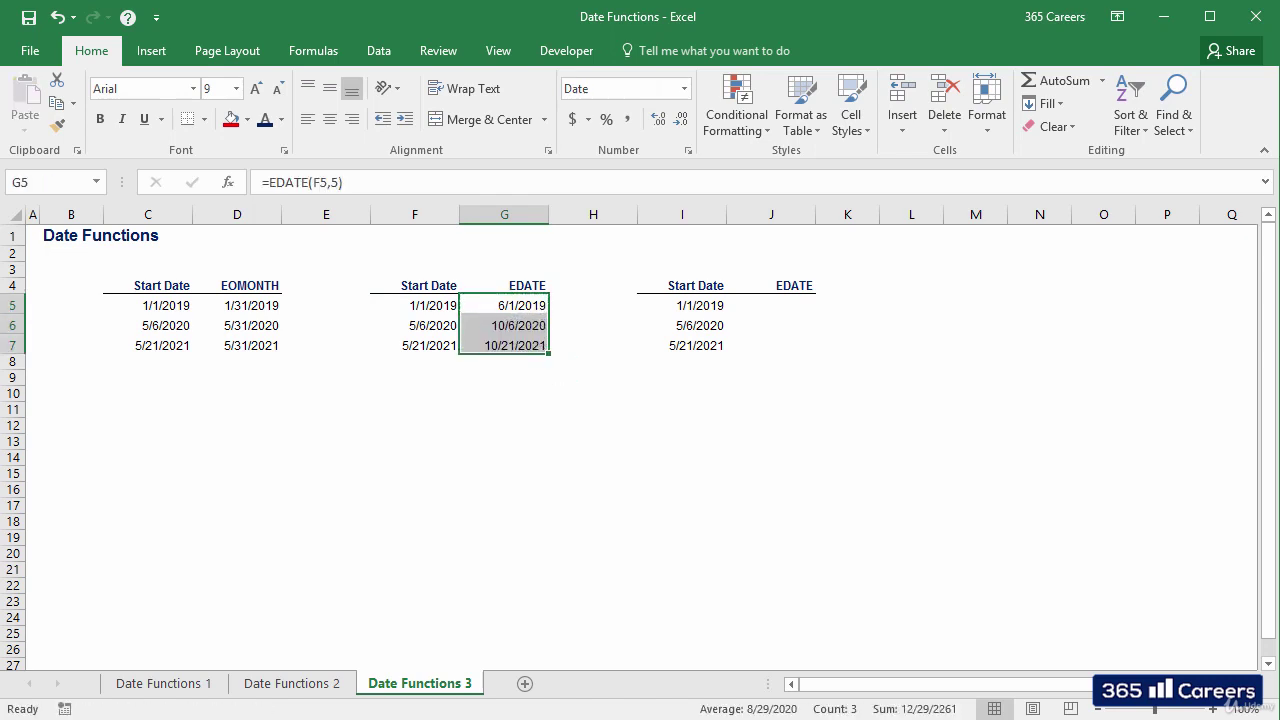
key("Down")
key("F2")
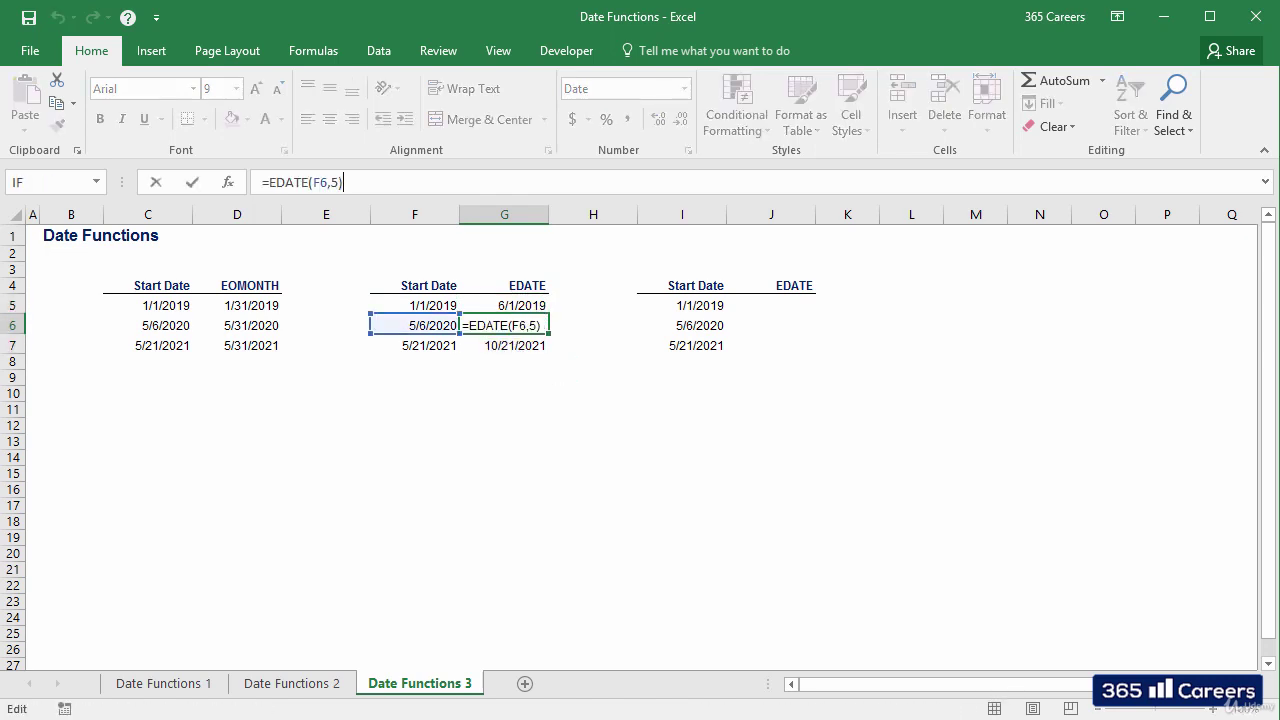
key("Escape")
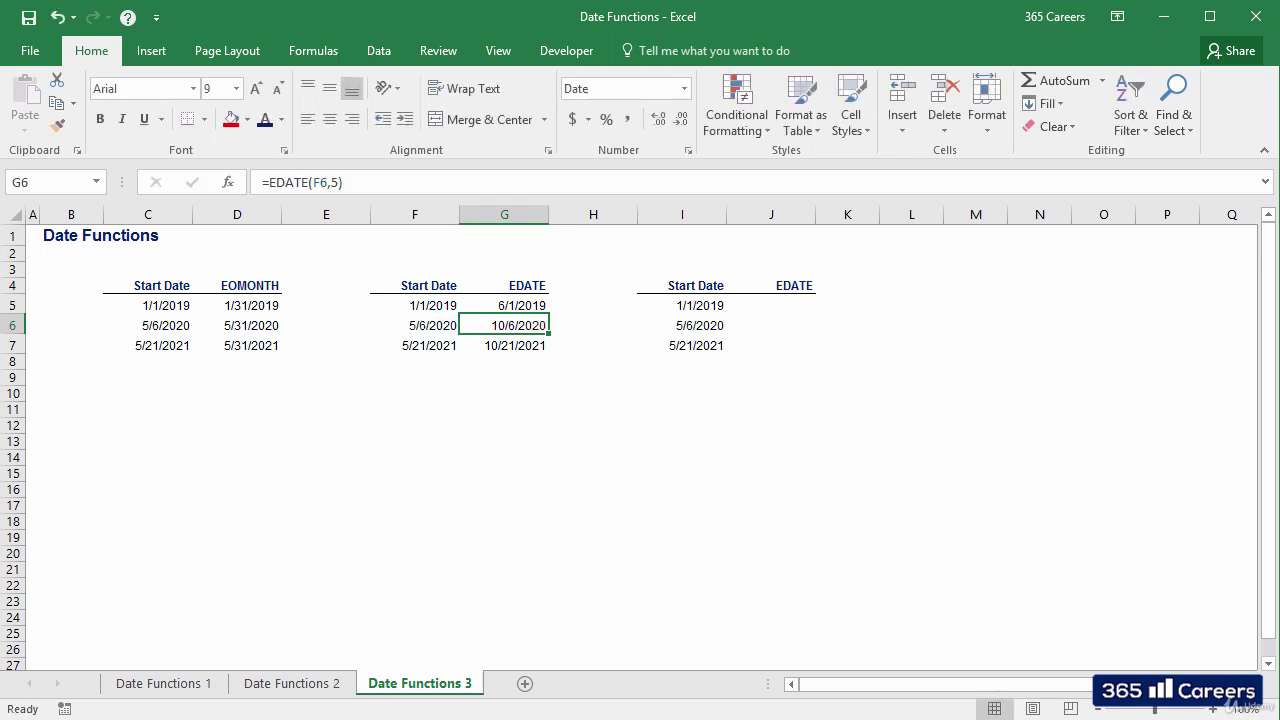
key("Down")
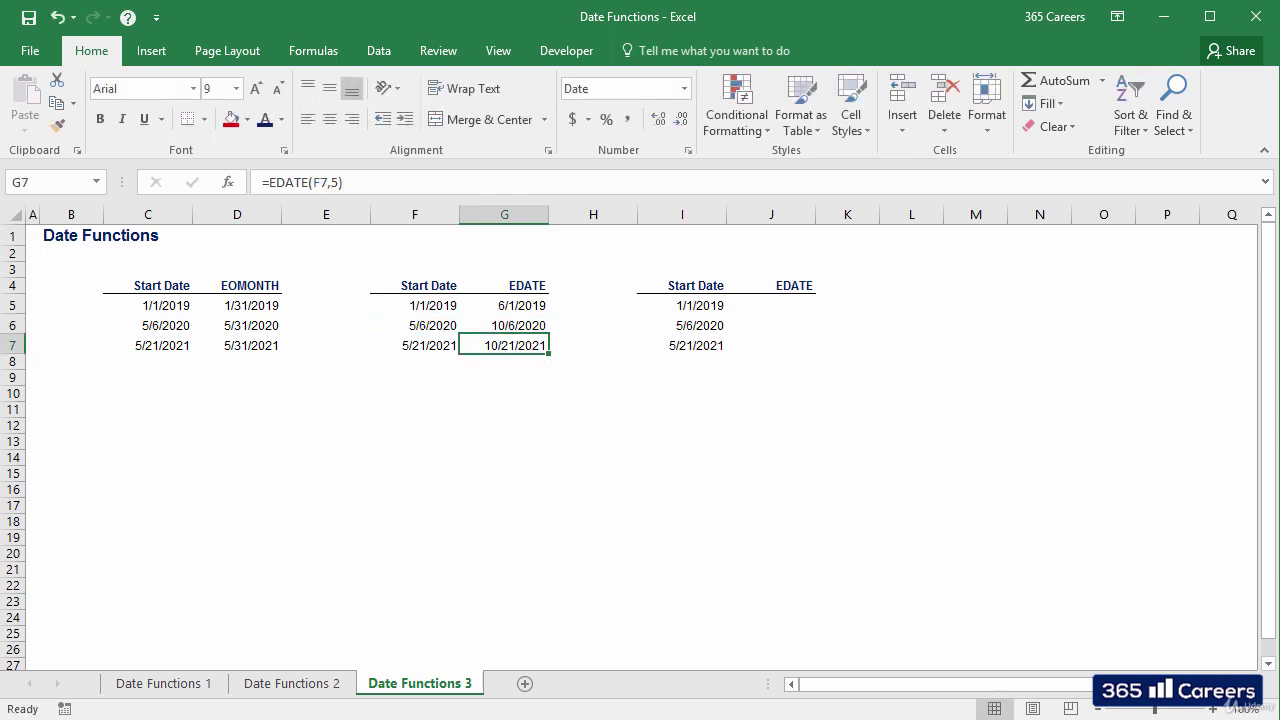
key("F2")
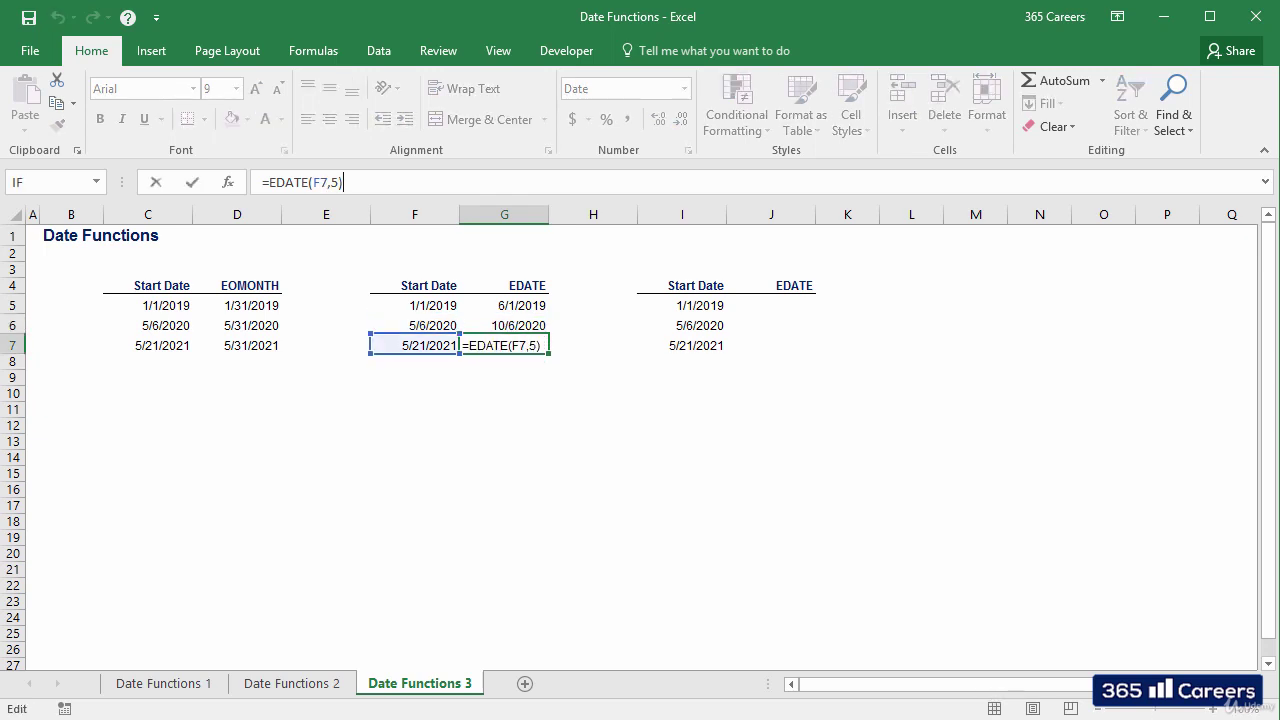
key("Escape")
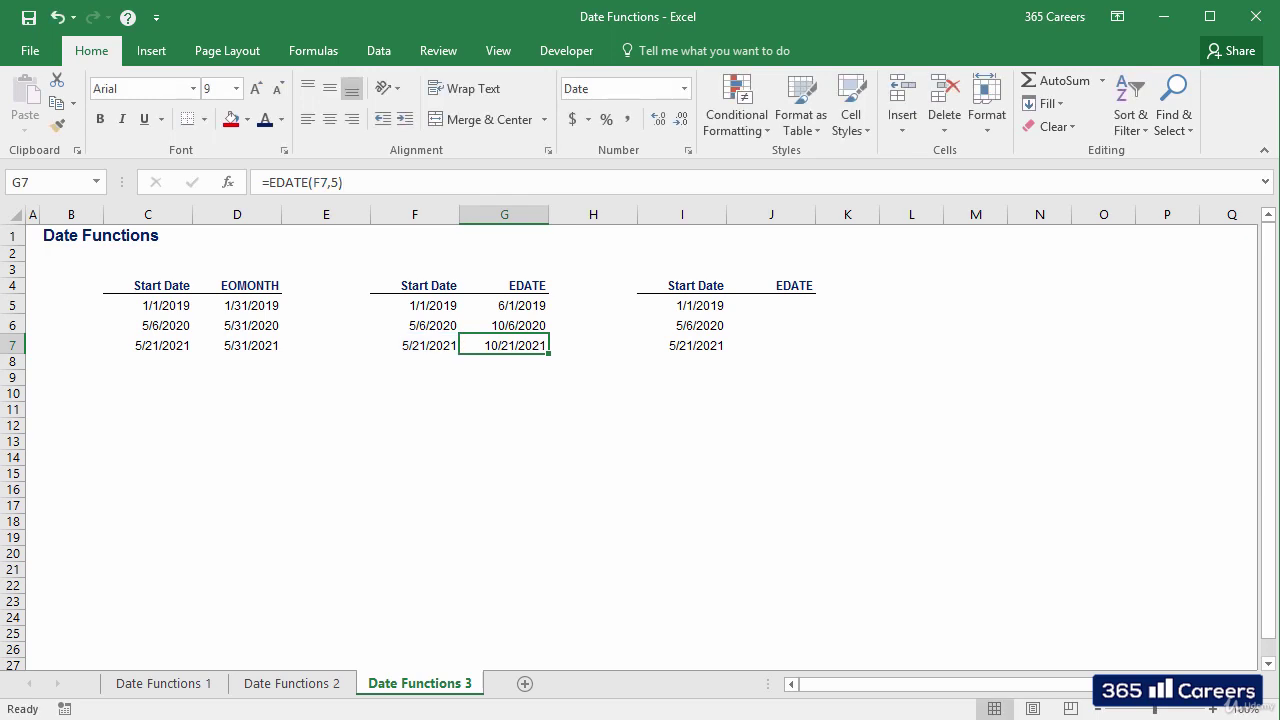
Enter =EDATE(I5, 5*12) in J5 to add five years to the first start date of the third table
key("Up")
key("Up")
key("Up")
key("Right")
key("Right")
key("Right")
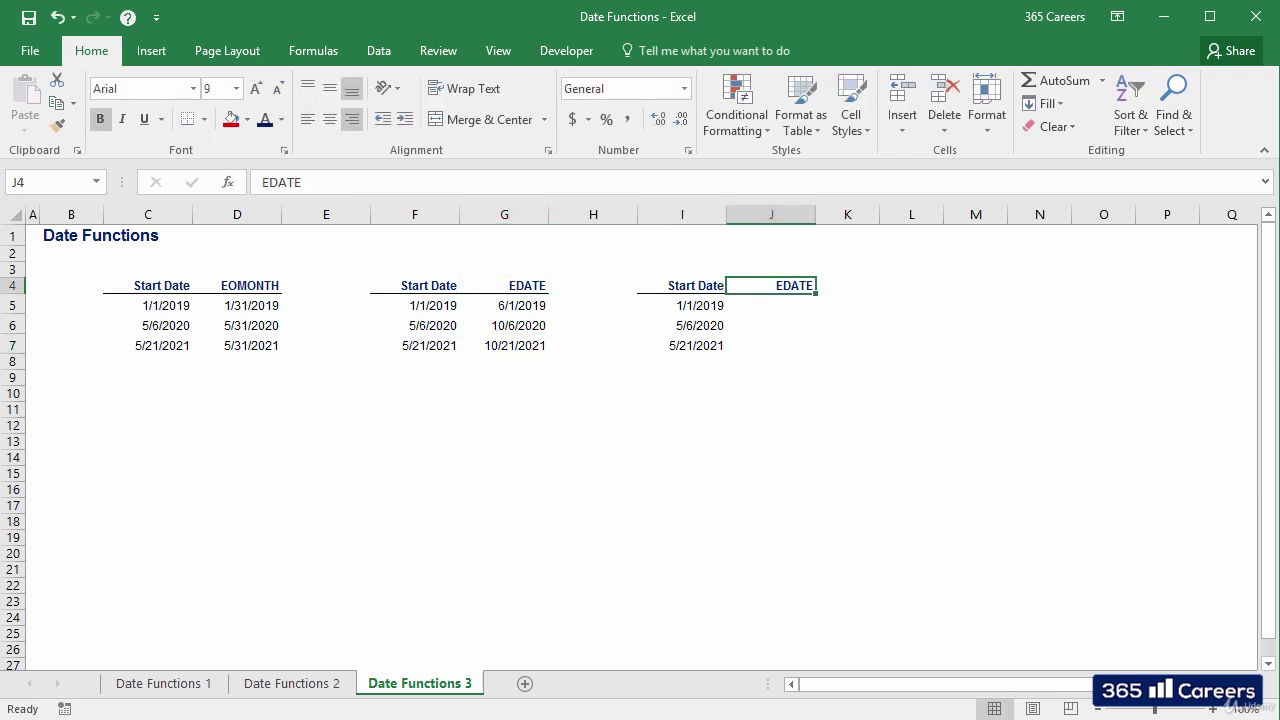
key("Down")
type("=ed")
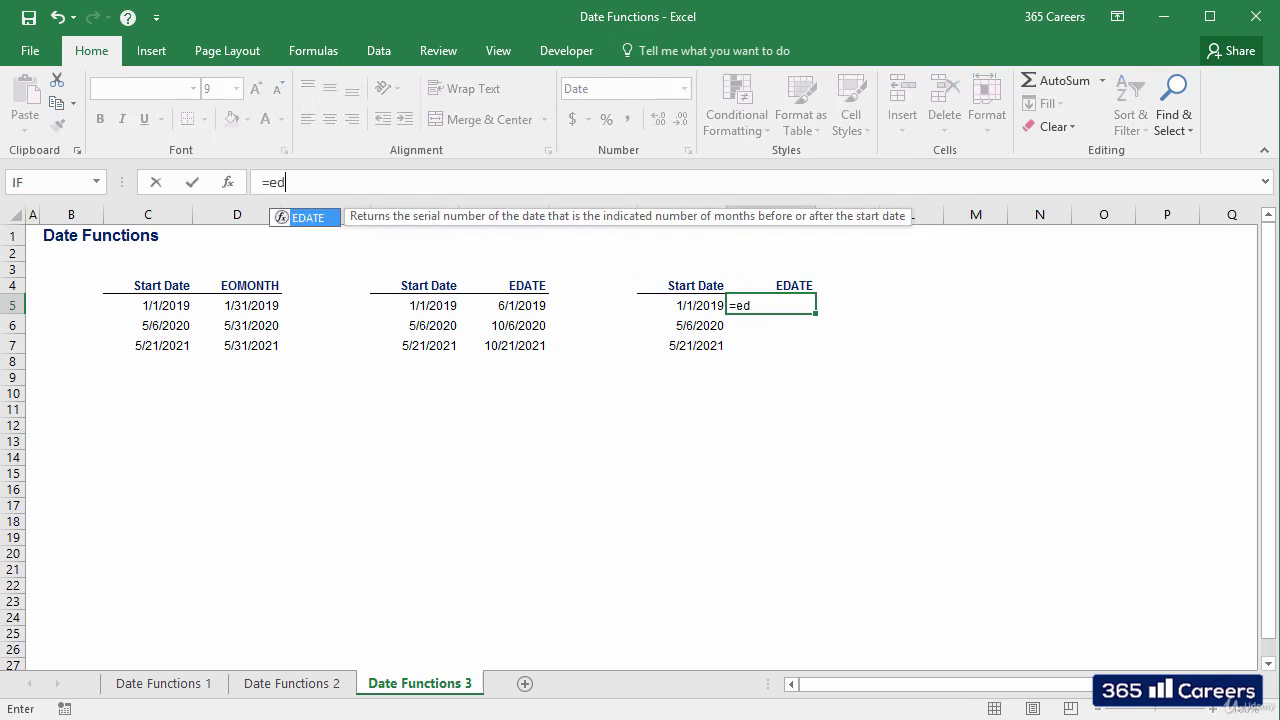
key("Tab")
key("Left")
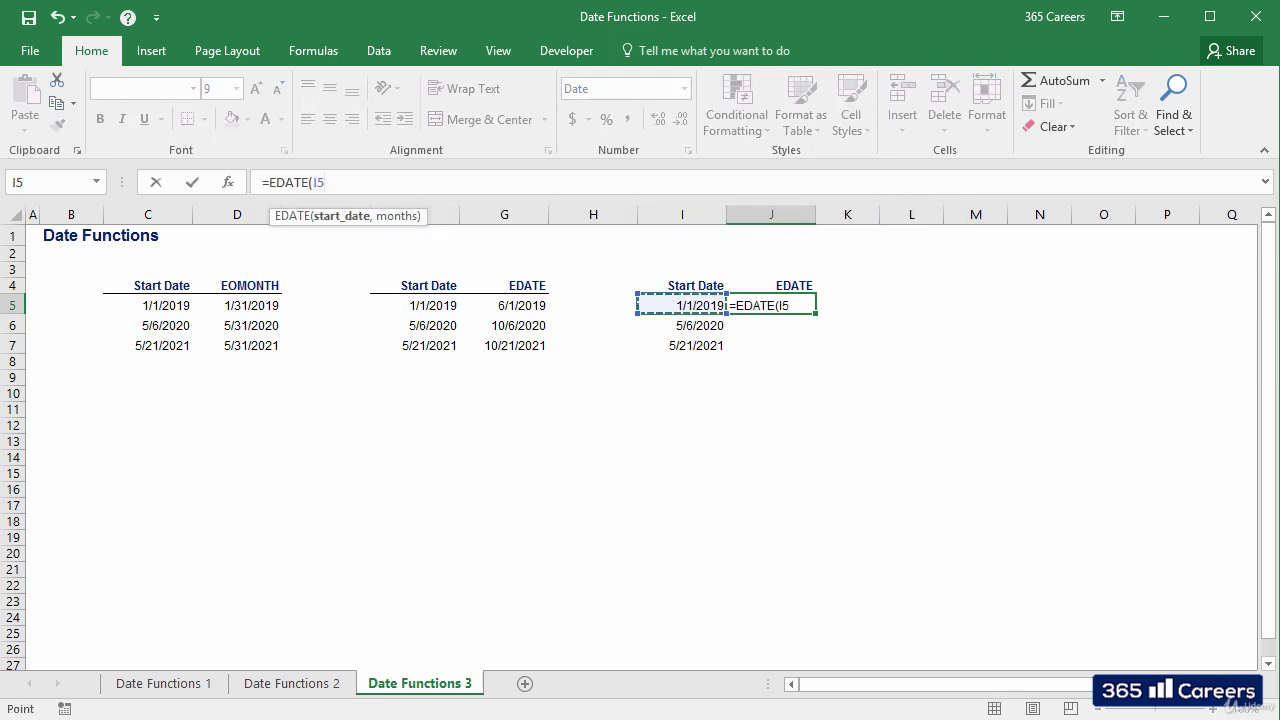
type(", 5*12)")
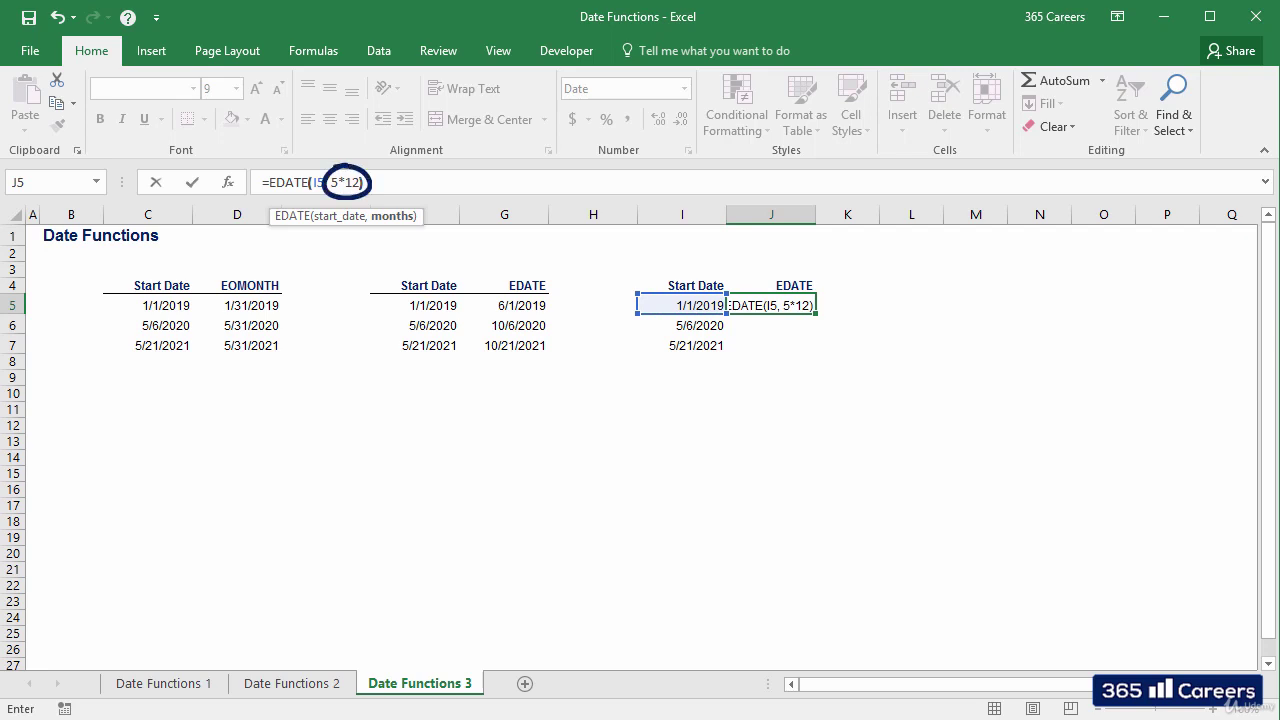
key("Return")
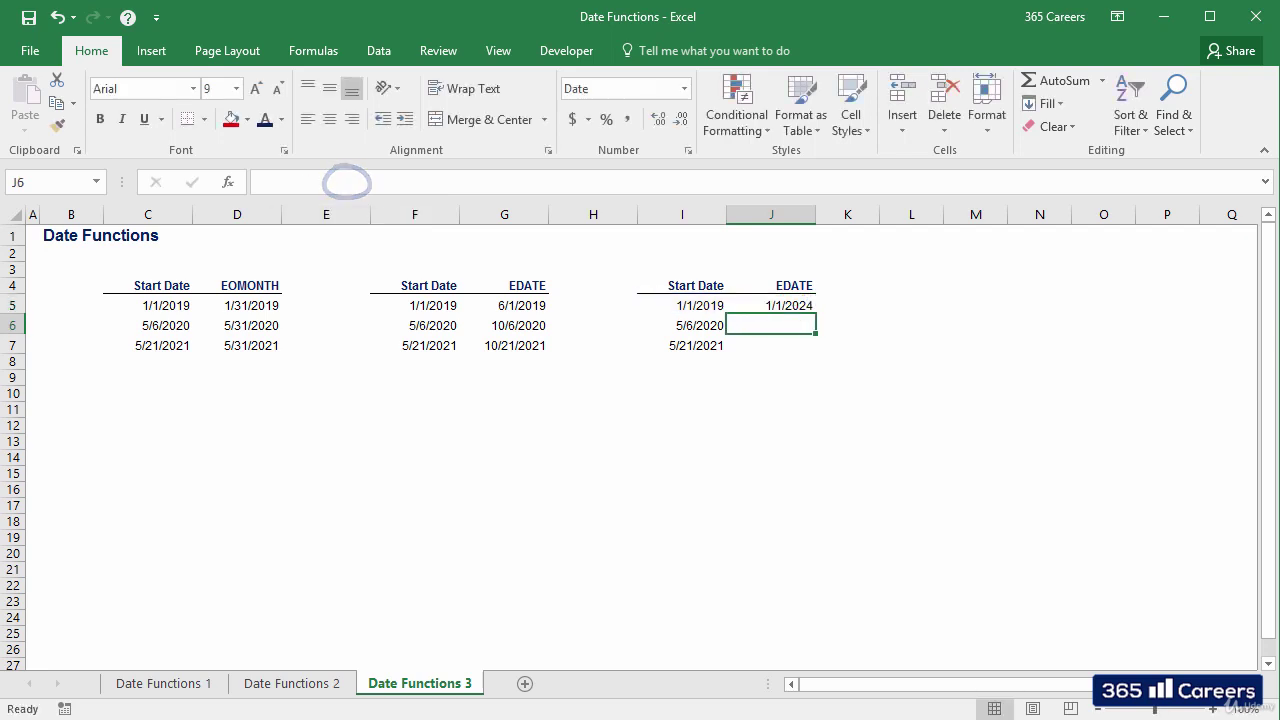
Copy the five-year EDATE formula from J5 down through J7 and check the formulas in J6 and J7
key("Up")
key("ctrl+c")
key("shift+Down")
key("shift+Down")
key("ctrl+v")
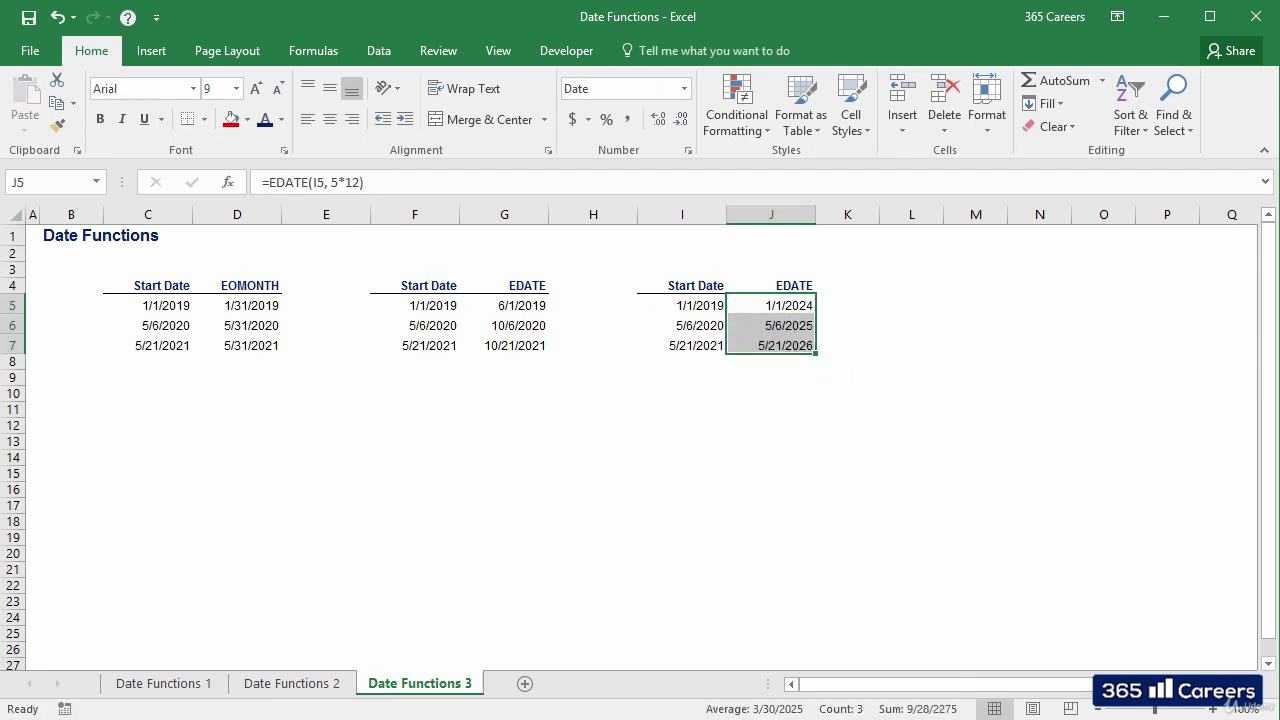
key("Down")
key("F2")
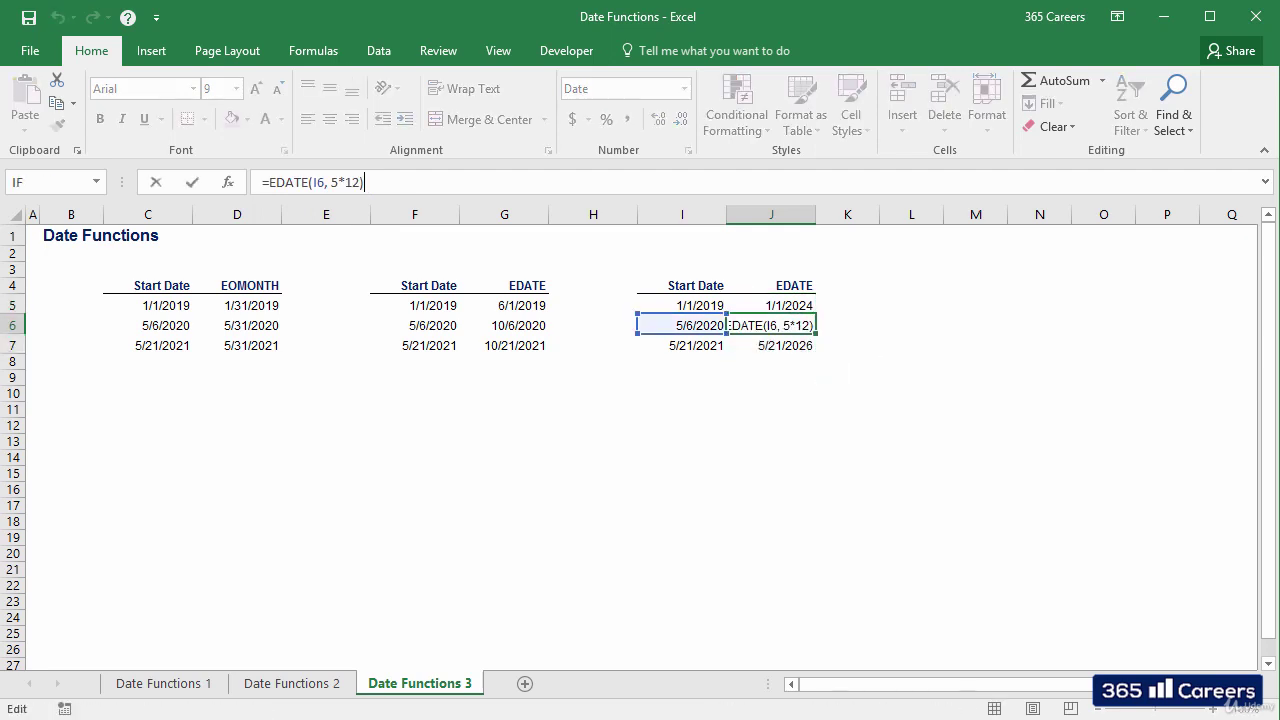
key("Escape")
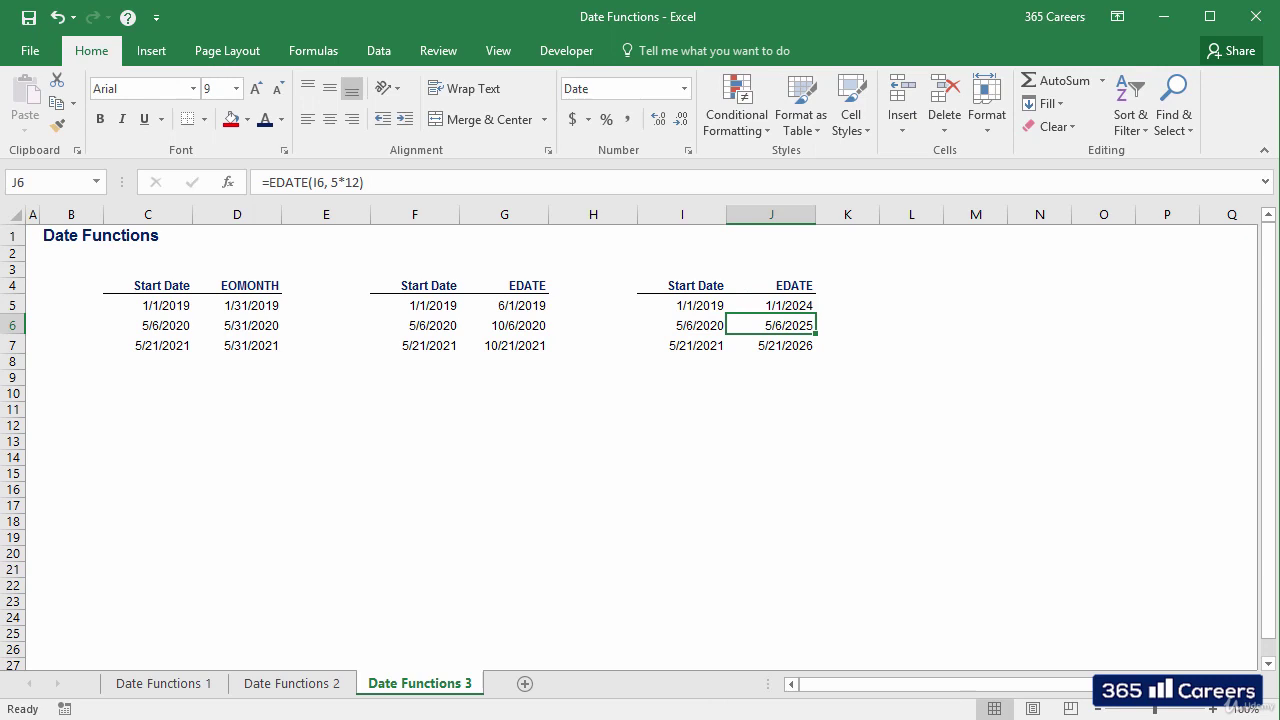
key("Down")
key("F2")
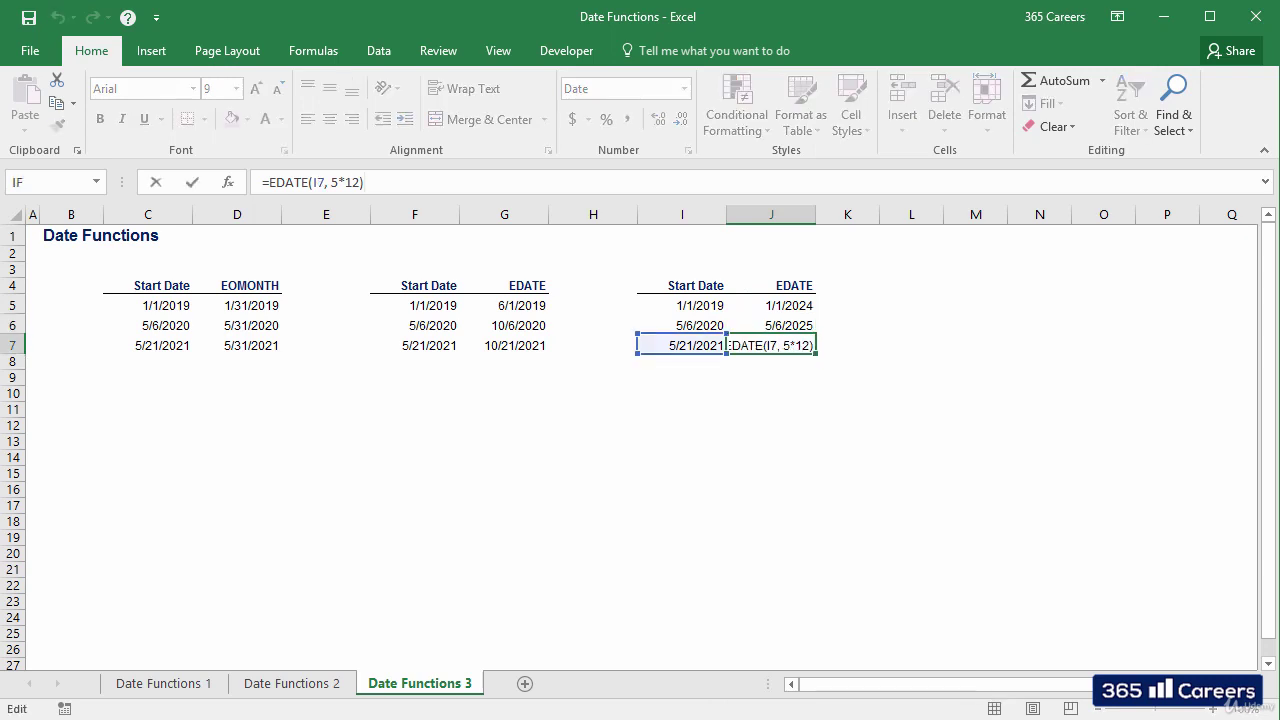
key("Escape")
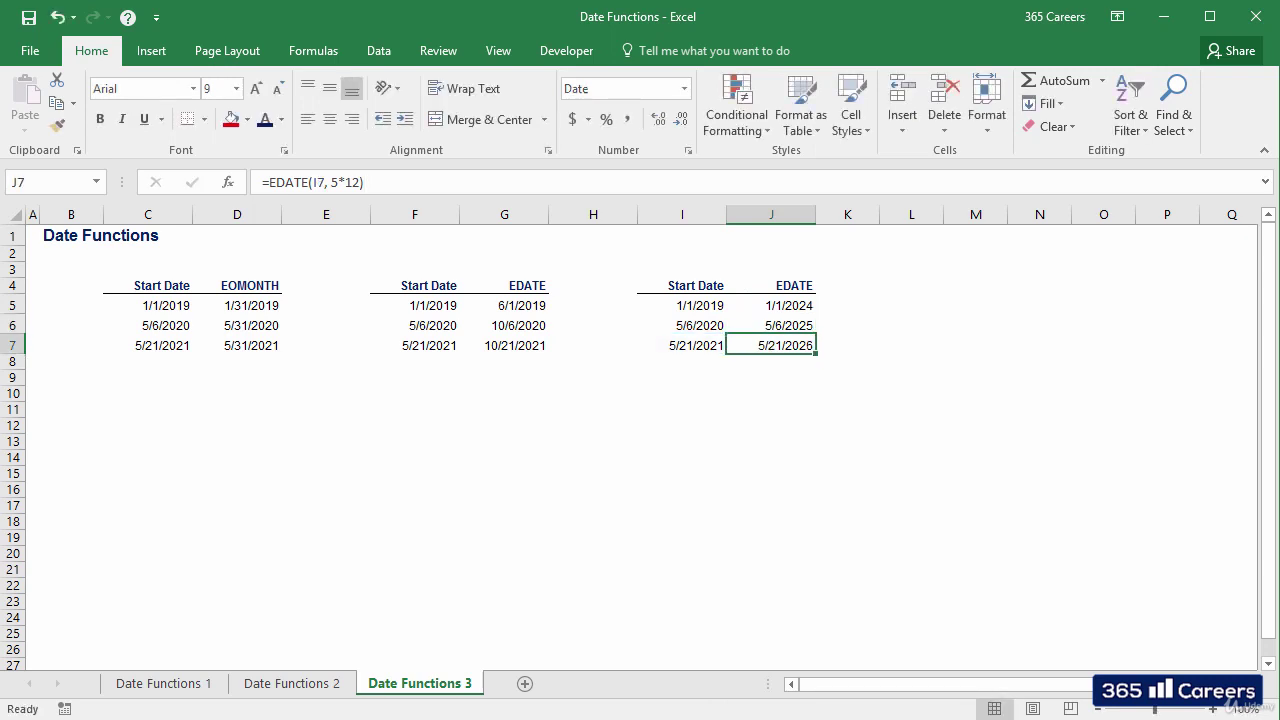
key("Right")
key("Right")
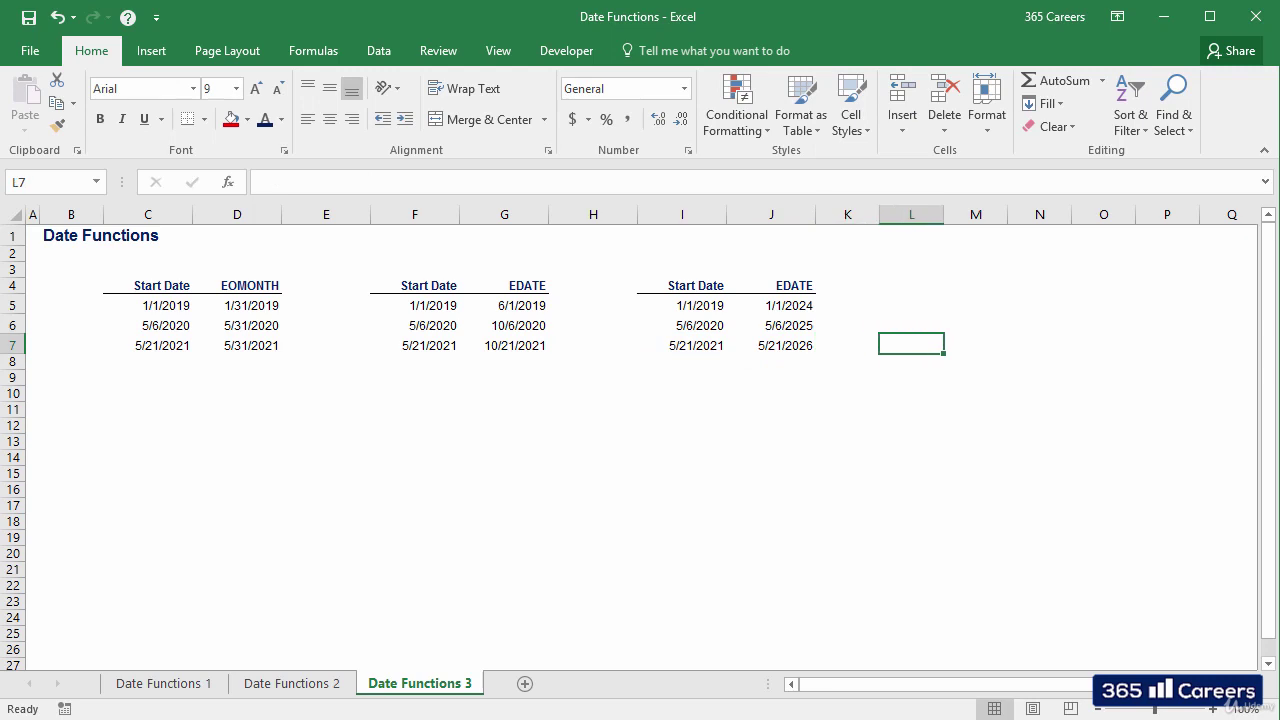